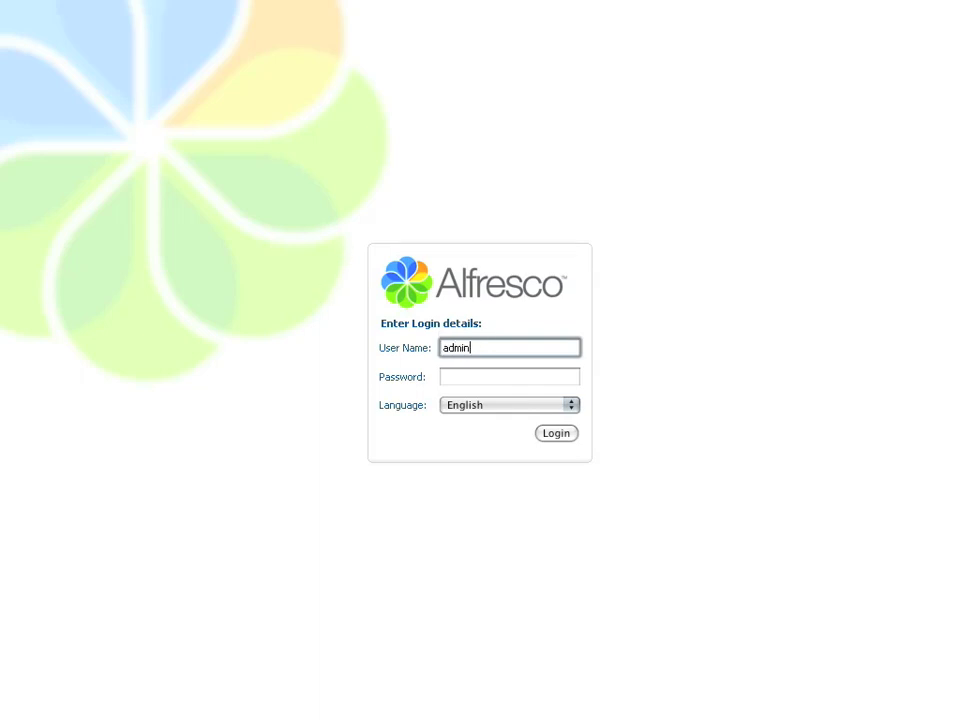
Log in to Alfresco with the admin user name and its password
{"action": "key", "text": "Tab"}
{"action": "type", "text": "admin"}
{"action": "key", "text": "Return"}
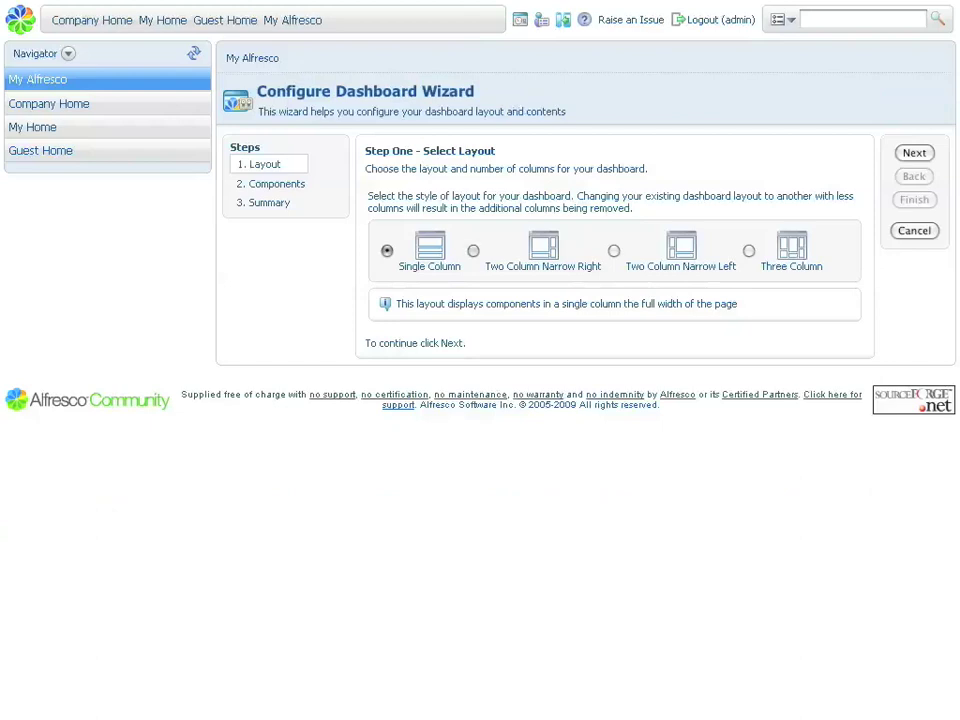
Choose the Two Column Narrow Right layout, drop Getting Started, and add OpenSearch to column 1
{"action": "left_click", "coordinate": [473, 251]}
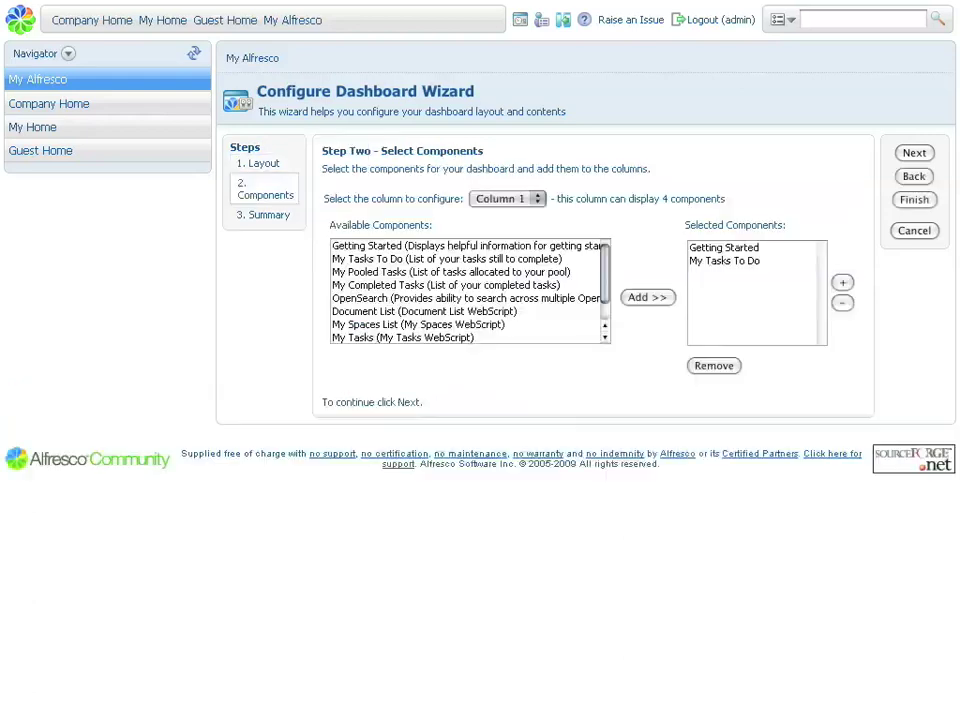
{"action": "left_click", "coordinate": [723, 247]}
{"action": "left_click", "coordinate": [714, 365]}
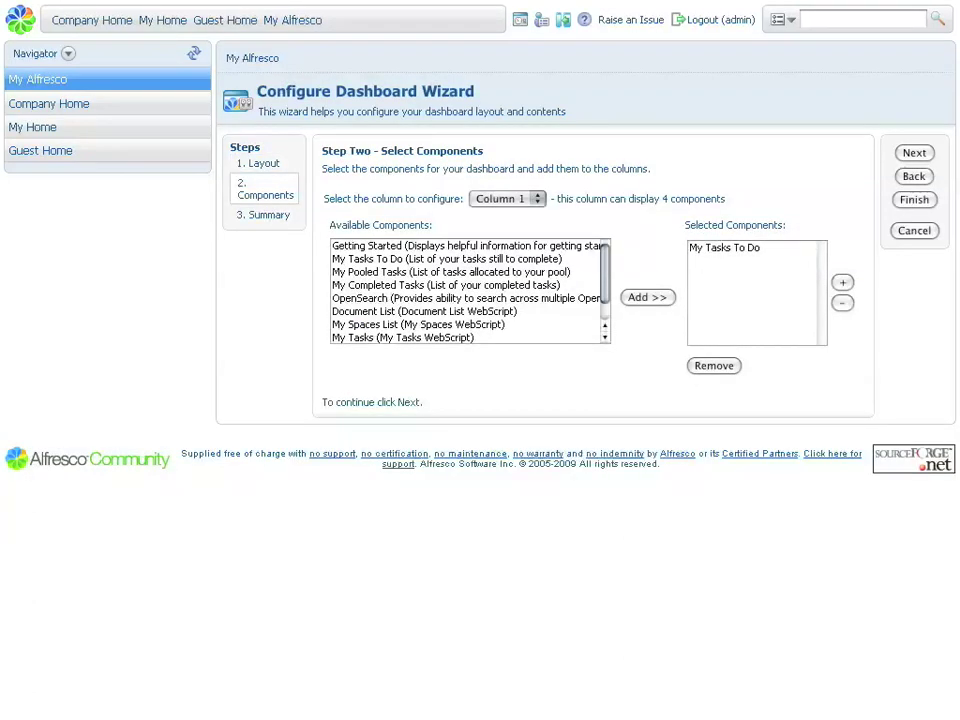
{"action": "left_click", "coordinate": [420, 298]}
{"action": "left_click", "coordinate": [647, 297]}
Add My Pooled Tasks to column 2 of the dashboard
{"action": "left_click", "coordinate": [505, 198]}
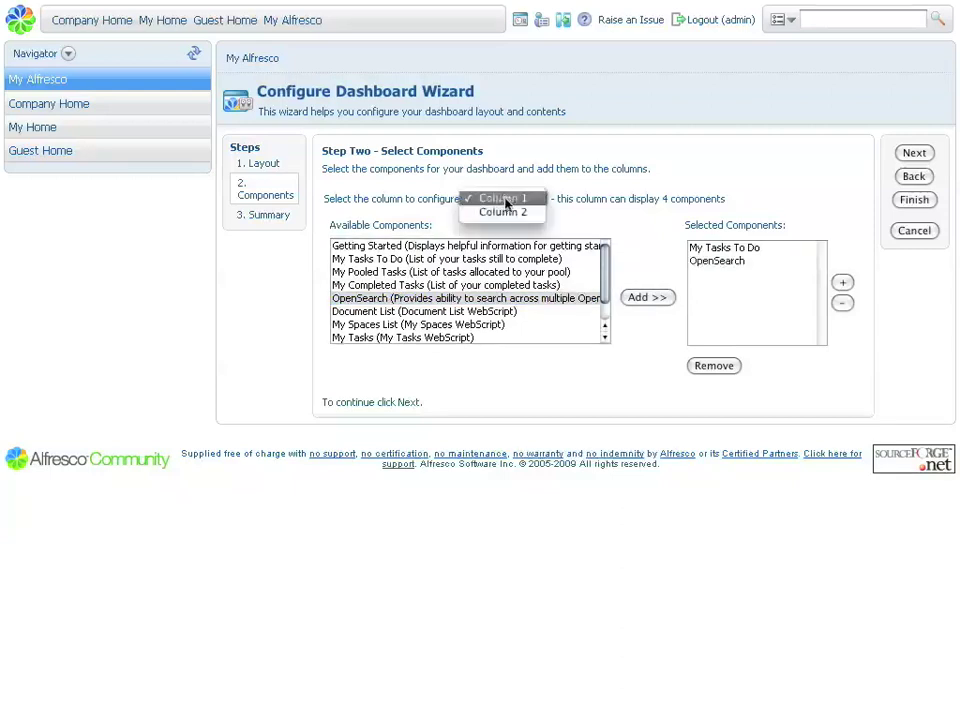
{"action": "left_click", "coordinate": [503, 212]}
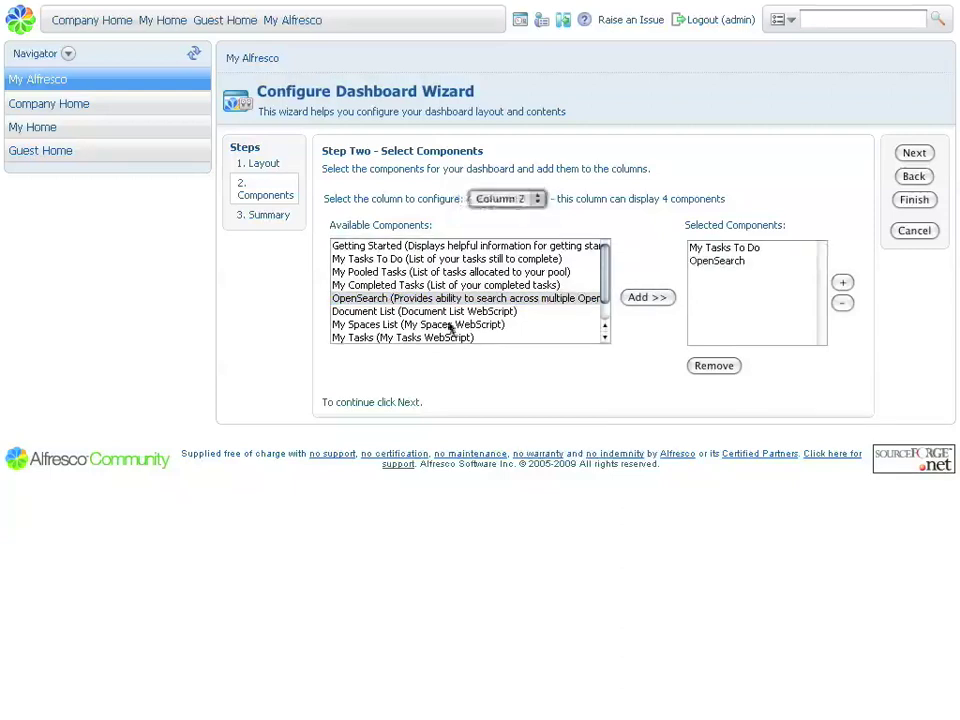
{"action": "left_click", "coordinate": [396, 324]}
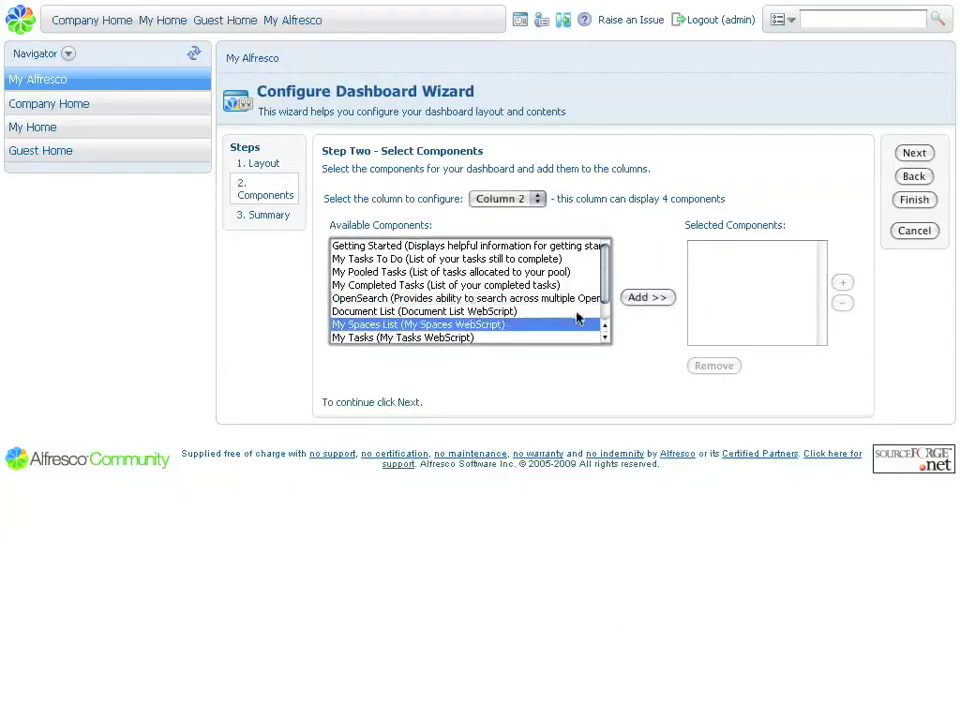
{"action": "scroll", "coordinate": [501, 304], "scroll_direction": "down", "scroll_amount": 1}
{"action": "scroll", "coordinate": [497, 306], "scroll_direction": "up", "scroll_amount": 1}
{"action": "left_click", "coordinate": [495, 299]}
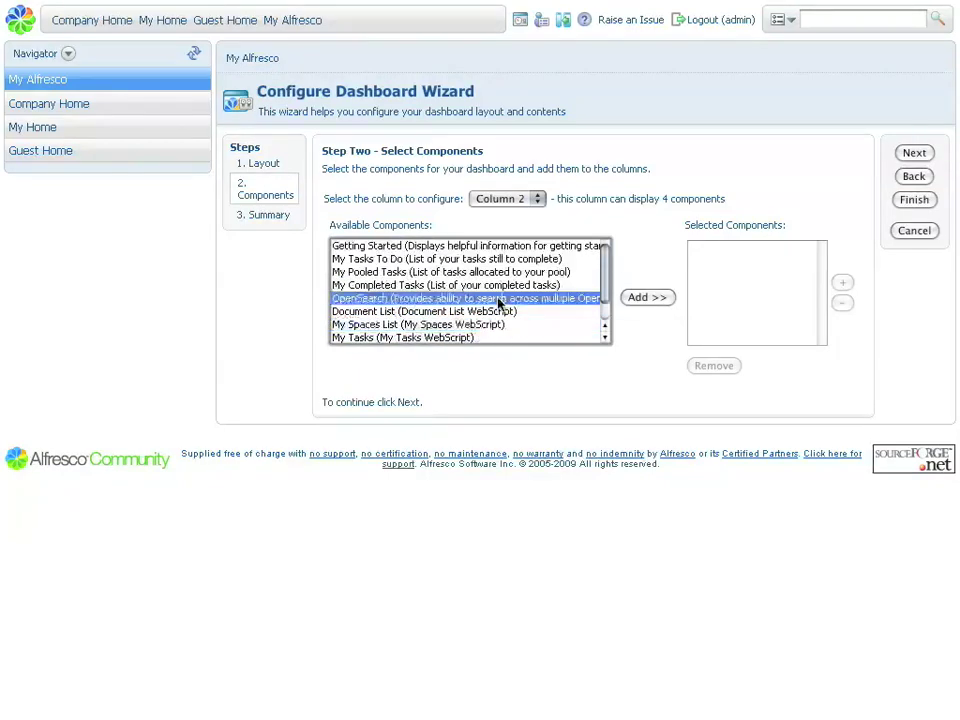
{"action": "left_click", "coordinate": [450, 272]}
{"action": "left_click", "coordinate": [643, 297]}
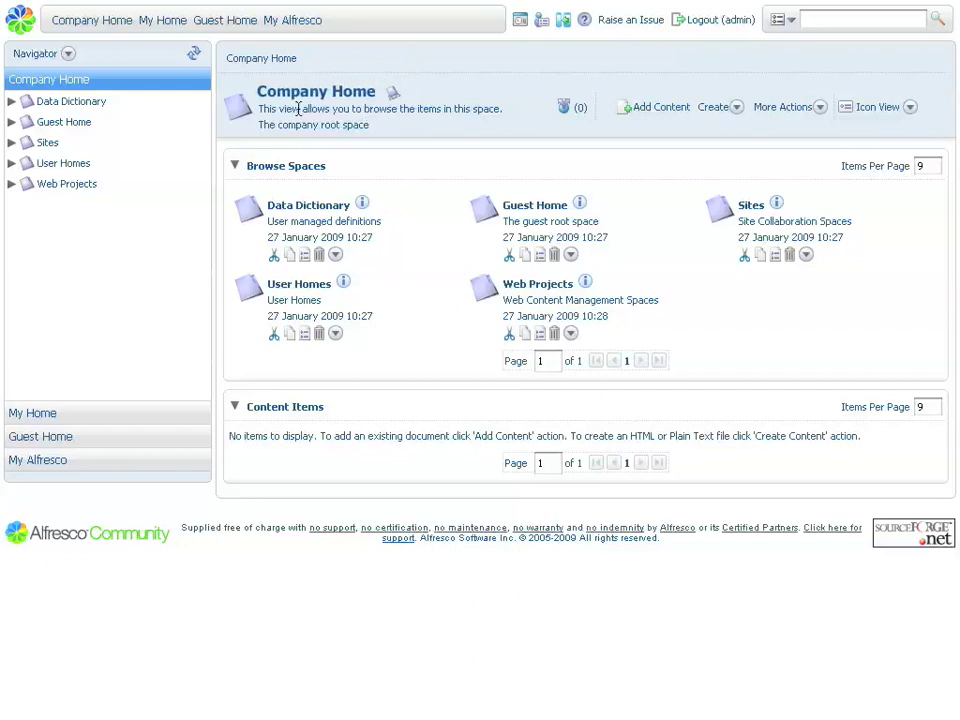
Create a space named 'Sample Folder' in Company Home and open it
{"action": "left_click", "coordinate": [722, 110]}
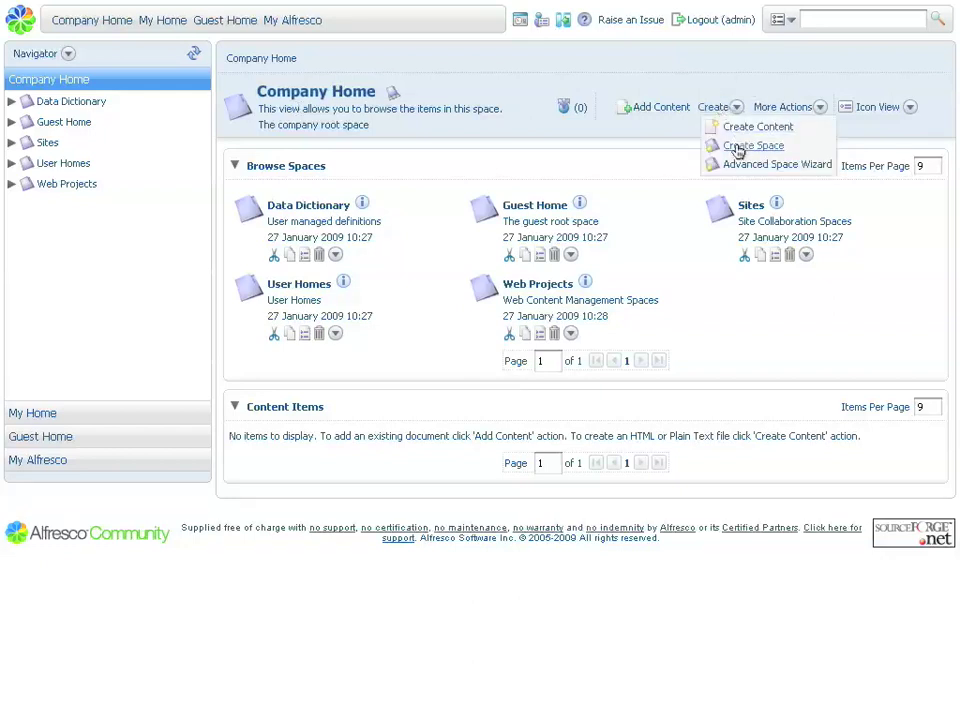
{"action": "left_click", "coordinate": [738, 147]}
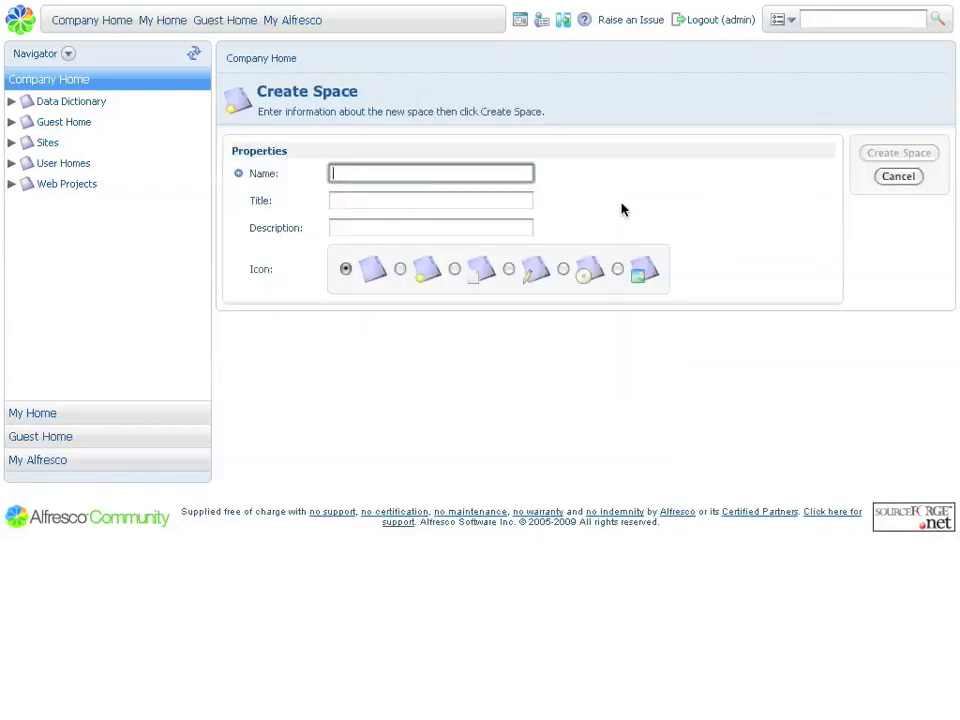
{"action": "type", "text": "Sample Folder"}
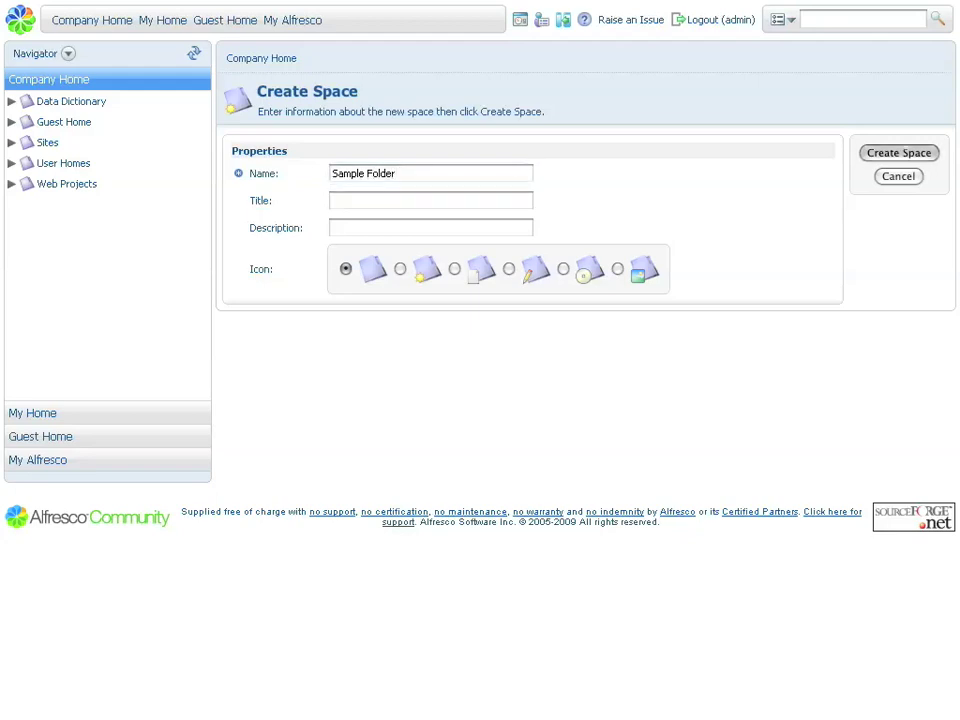
{"action": "key", "text": "Return"}
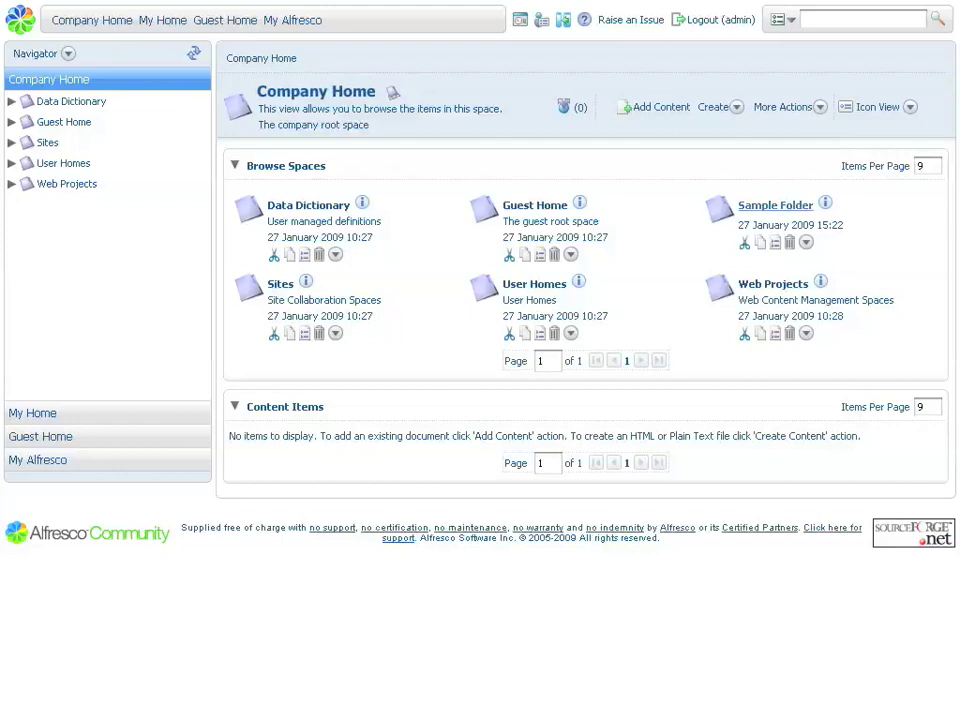
{"action": "left_click", "coordinate": [775, 205]}
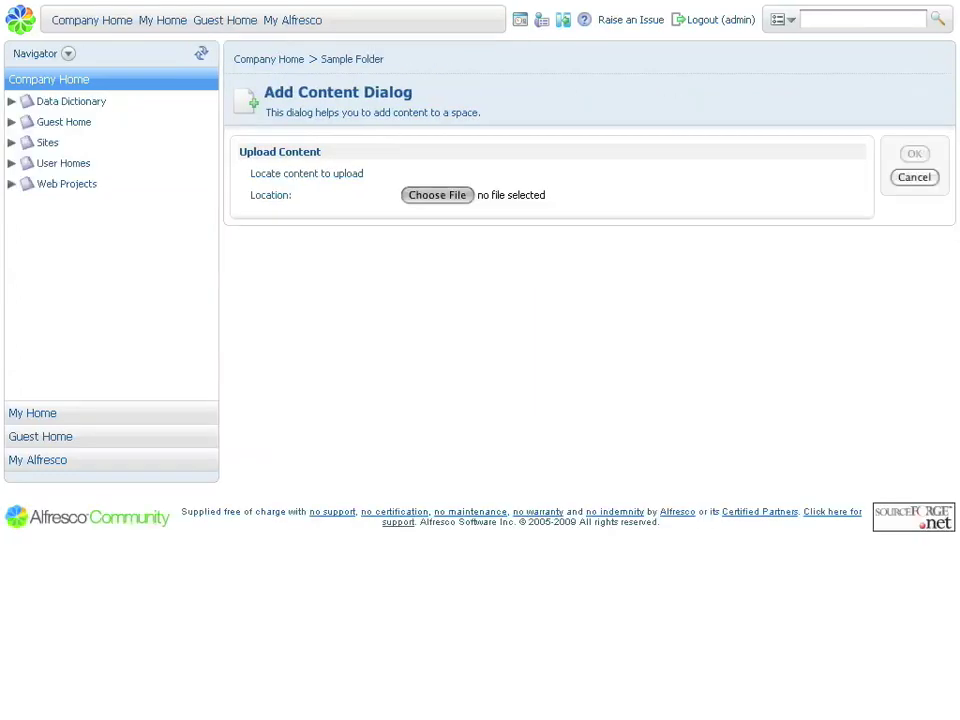
Upload matt-asay.jpg into Sample Folder, entering the author's name in its properties
{"action": "left_click", "coordinate": [437, 195]}
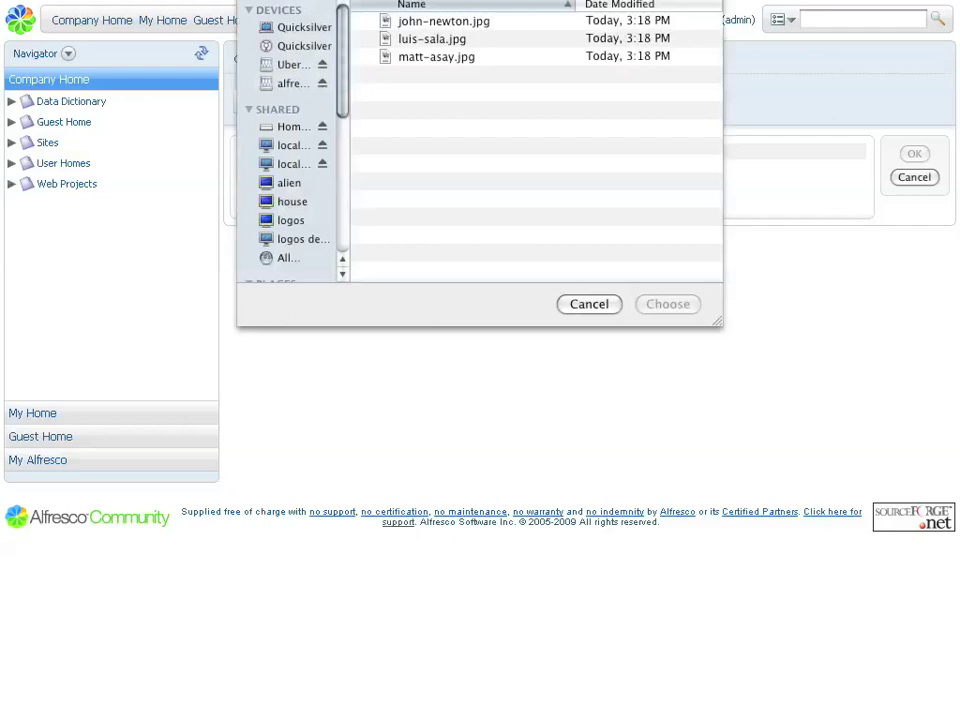
{"action": "left_click", "coordinate": [436, 56]}
{"action": "key", "text": "Return"}
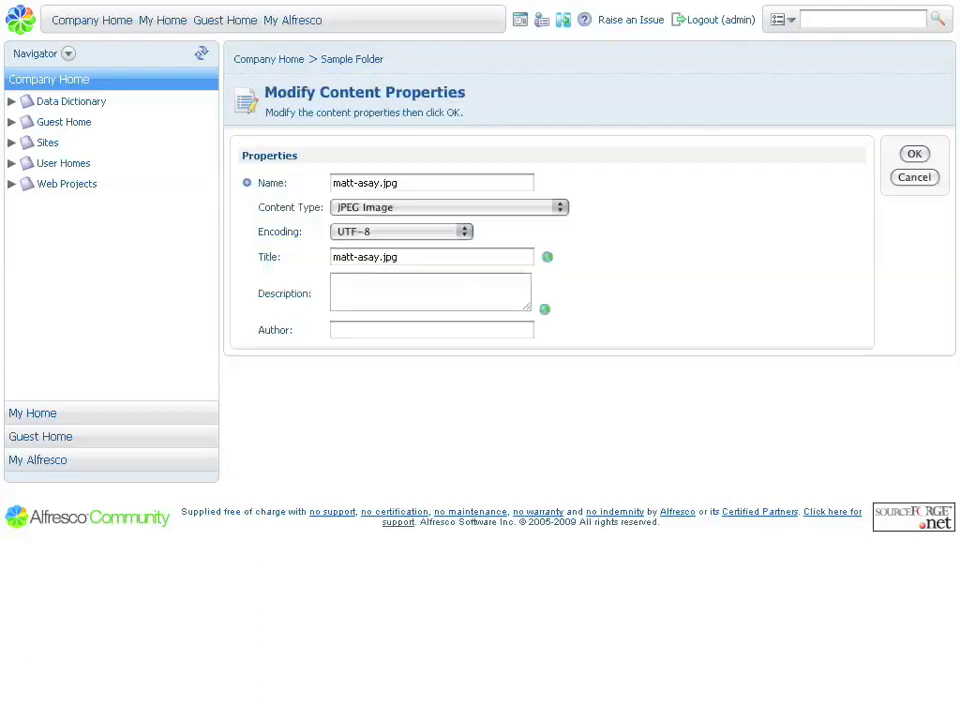
{"action": "left_click", "coordinate": [431, 330]}
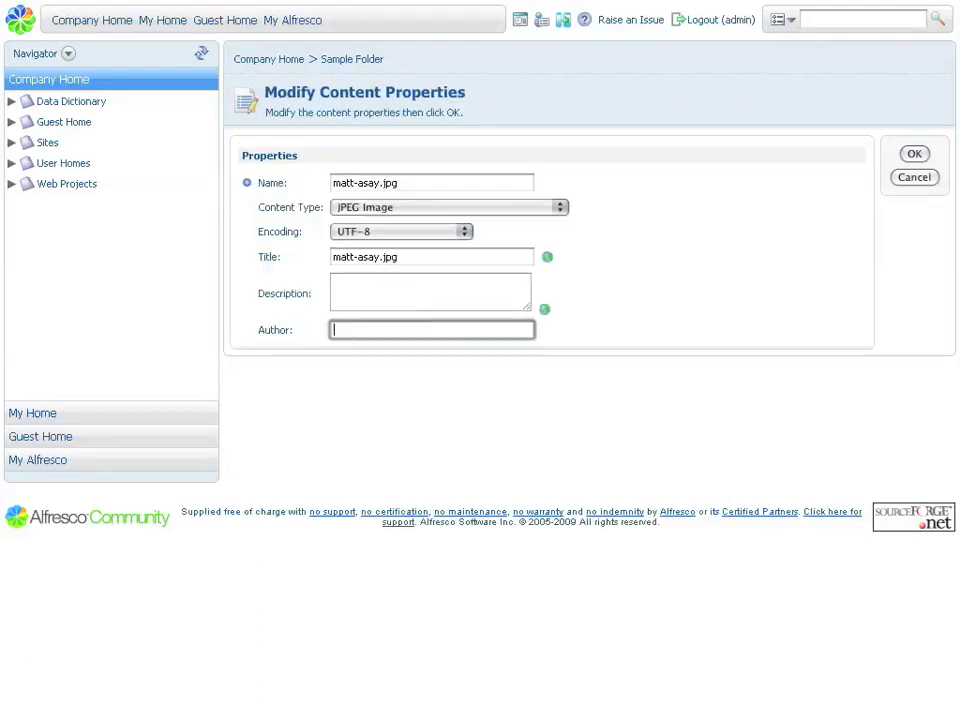
{"action": "type", "text": "Luis Sala"}
{"action": "key", "text": "Return"}
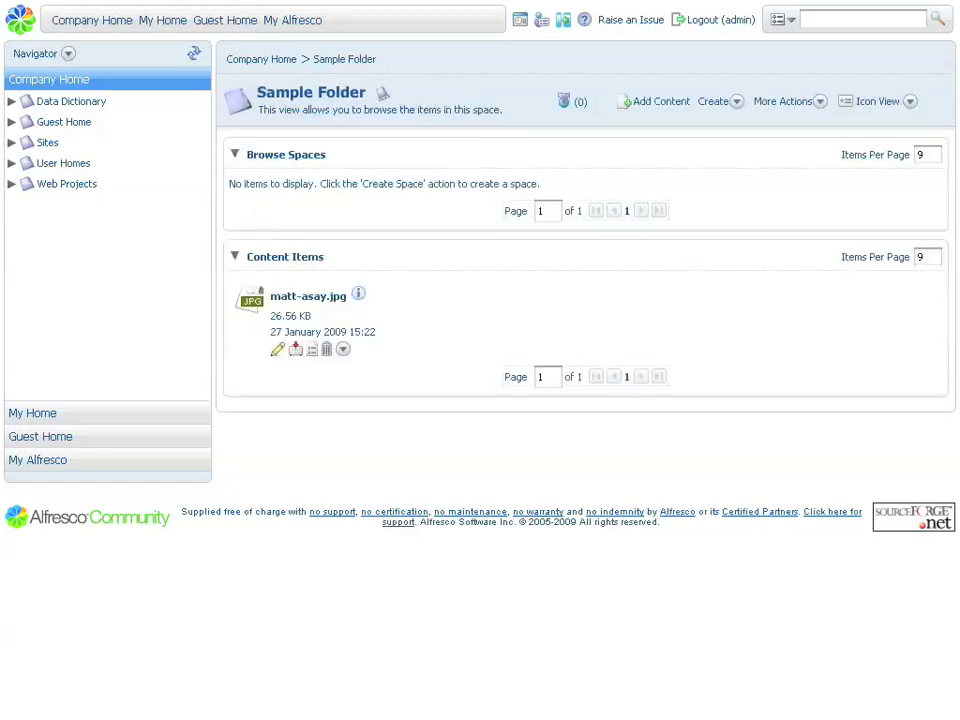
Upload 001.doc from Alfresco > Document Suite into Sample Folder, keeping default properties
{"action": "left_click", "coordinate": [661, 101]}
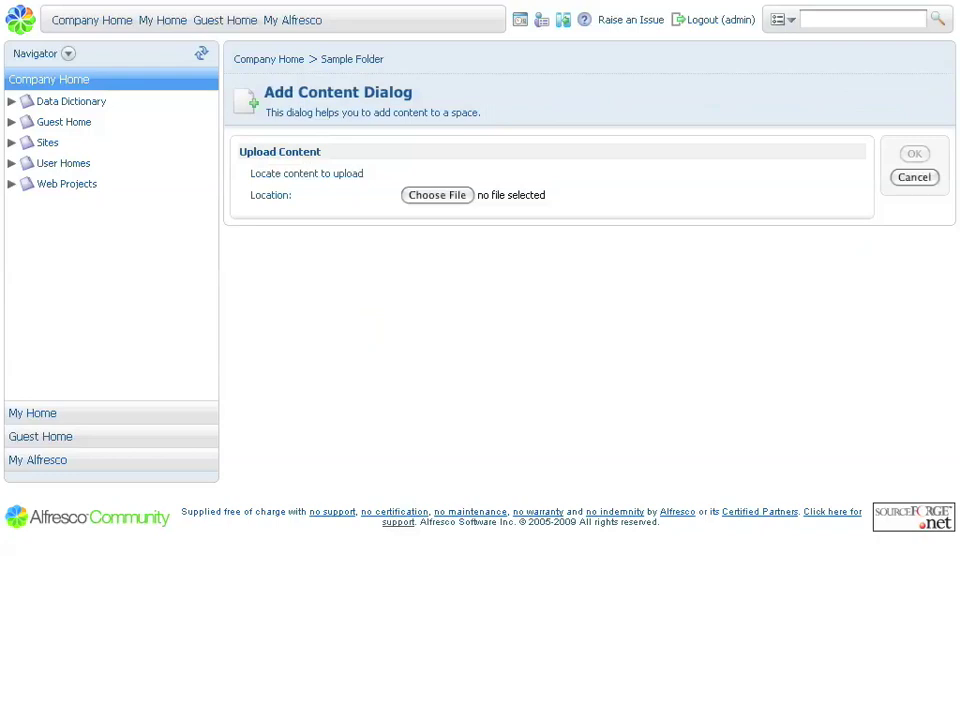
{"action": "left_click", "coordinate": [437, 195]}
{"action": "left_click", "coordinate": [437, 55]}
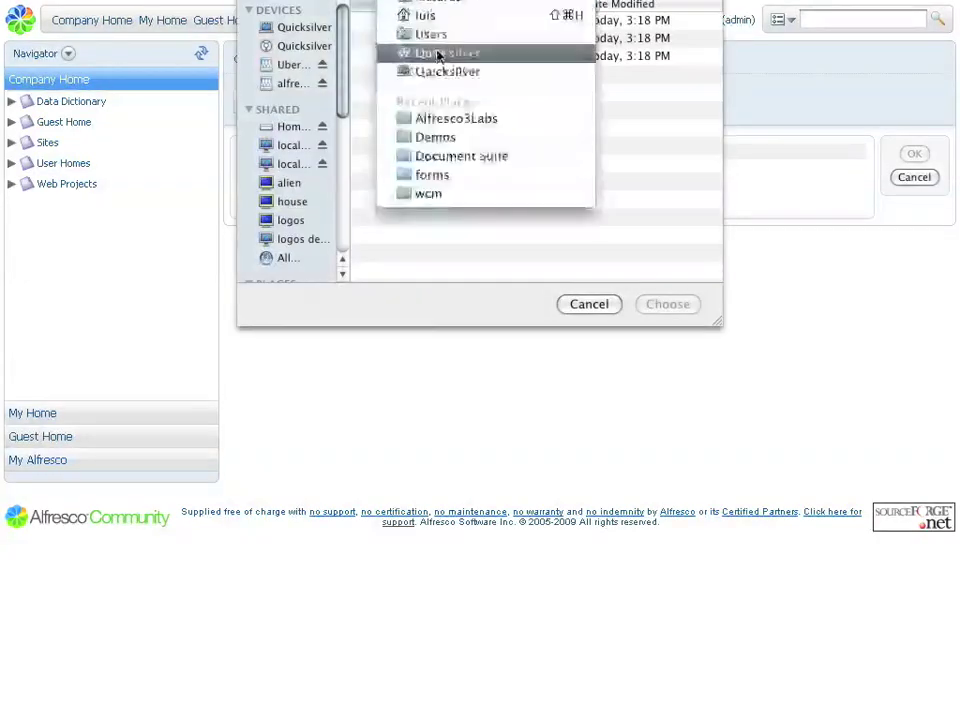
{"action": "left_click", "coordinate": [428, 15]}
{"action": "left_click", "coordinate": [407, 40]}
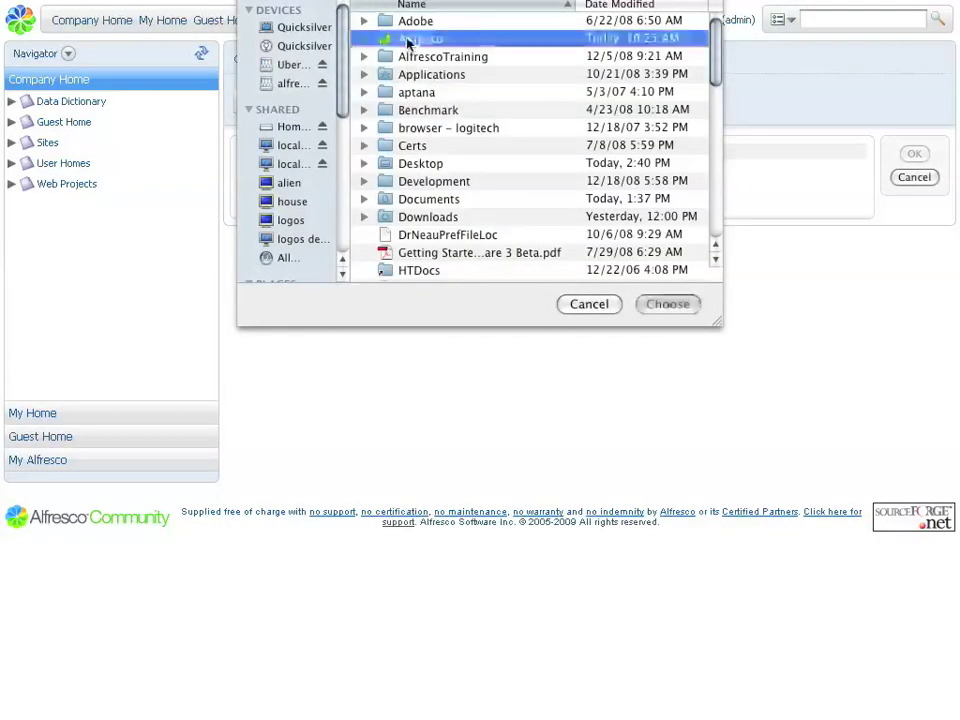
{"action": "double_click", "coordinate": [407, 40]}
{"action": "scroll", "coordinate": [439, 160], "scroll_direction": "down", "scroll_amount": 2}
{"action": "left_click", "coordinate": [437, 214]}
{"action": "double_click", "coordinate": [437, 214]}
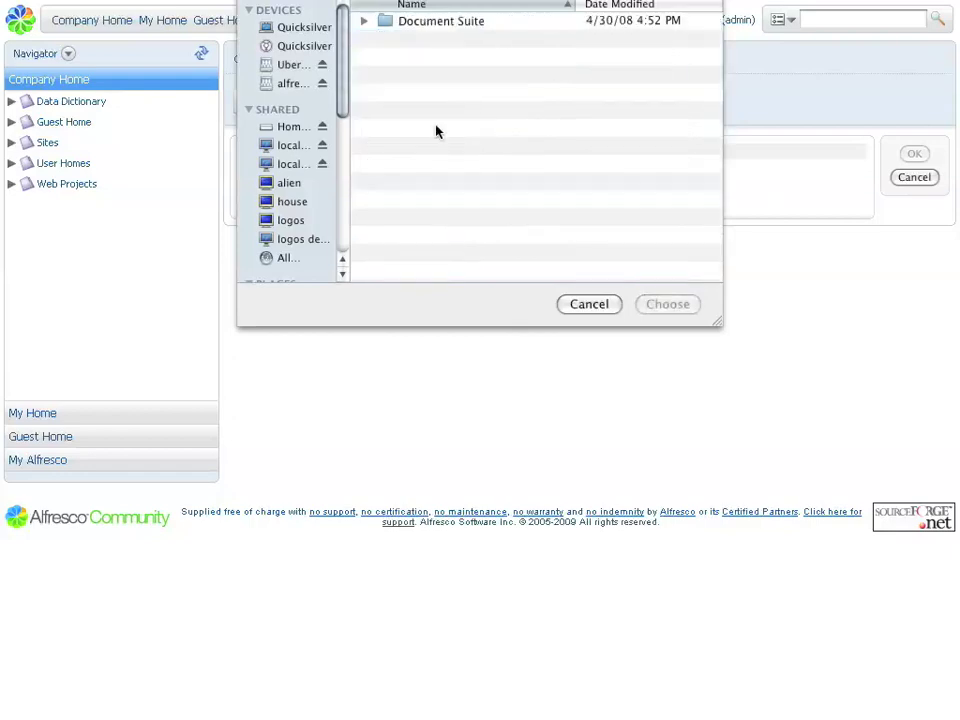
{"action": "double_click", "coordinate": [432, 30]}
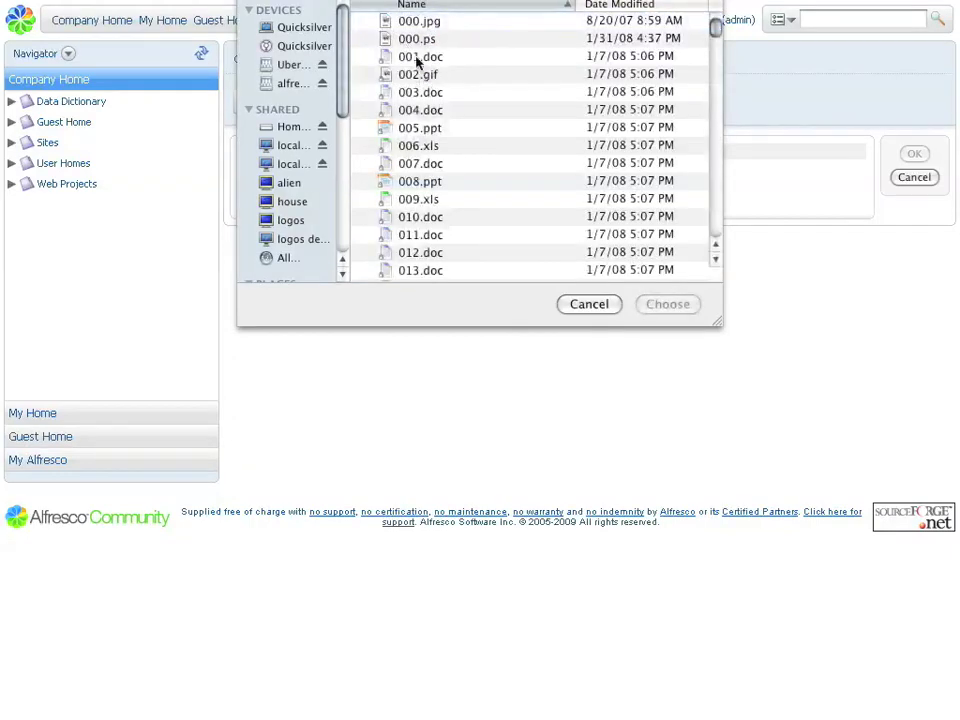
{"action": "left_click", "coordinate": [418, 57]}
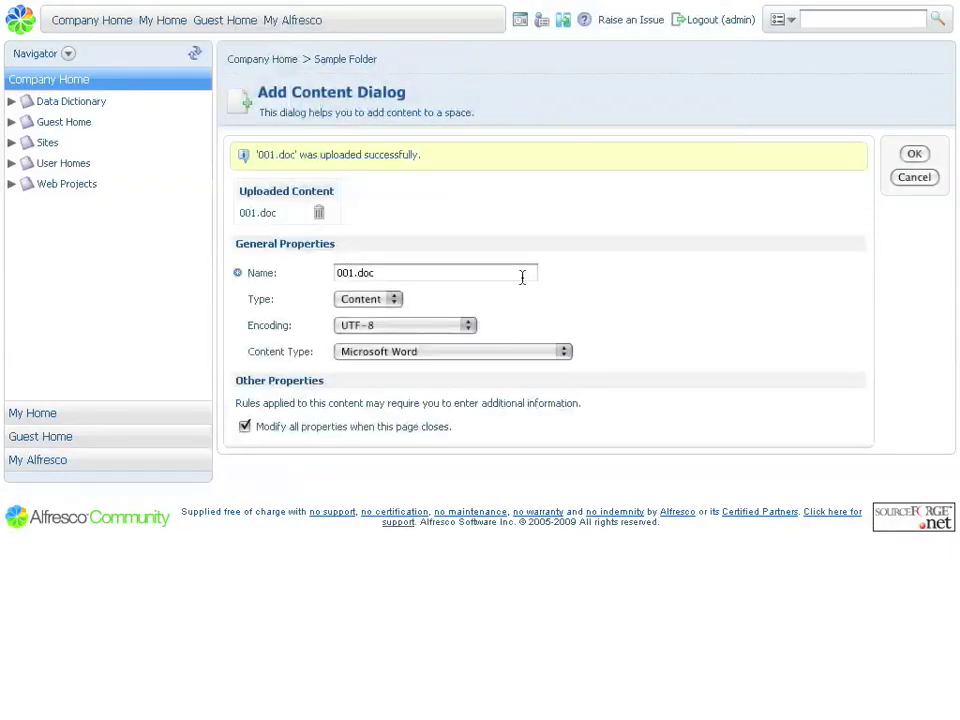
{"action": "left_click", "coordinate": [914, 154]}
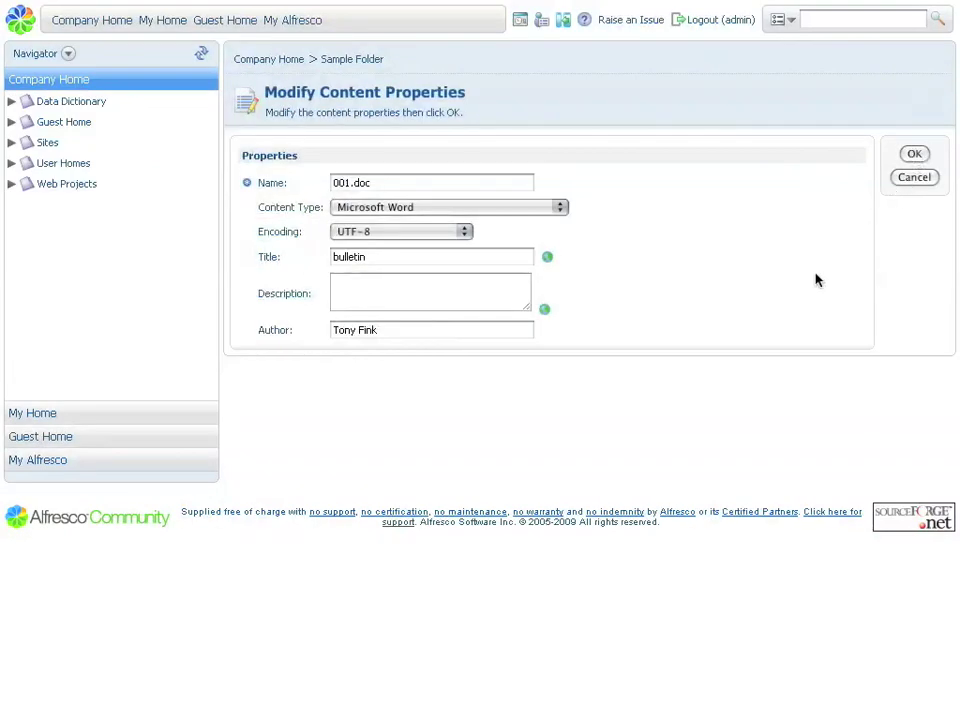
{"action": "key", "text": "Return"}
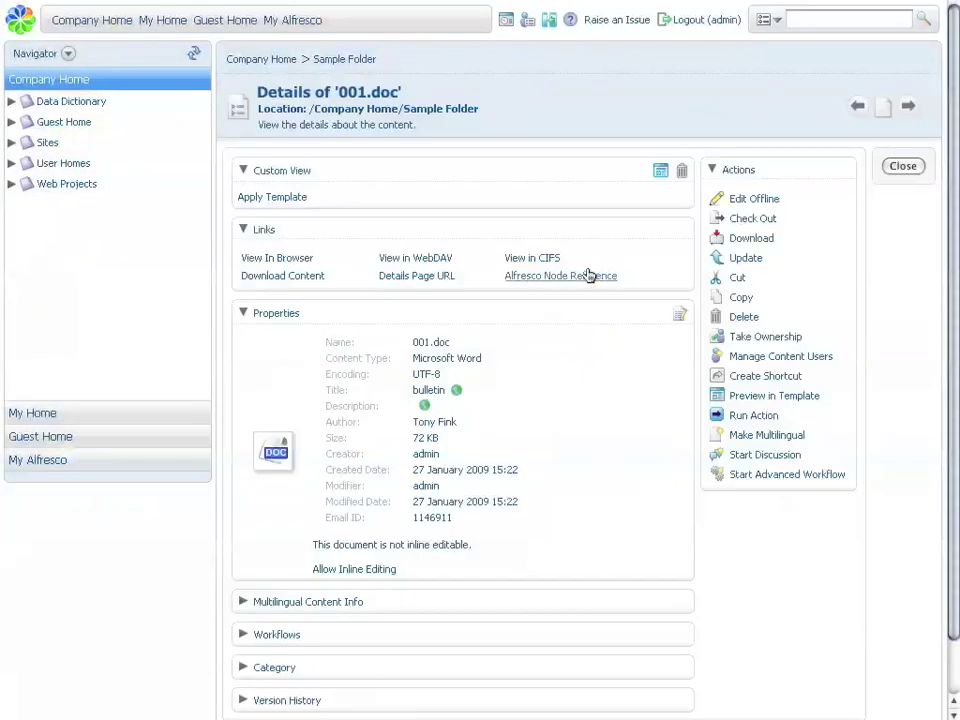
Change the title of 001.doc from 'bulletin' to 'News Bulletin'
{"action": "scroll", "coordinate": [590, 276], "scroll_direction": "down", "scroll_amount": 2}
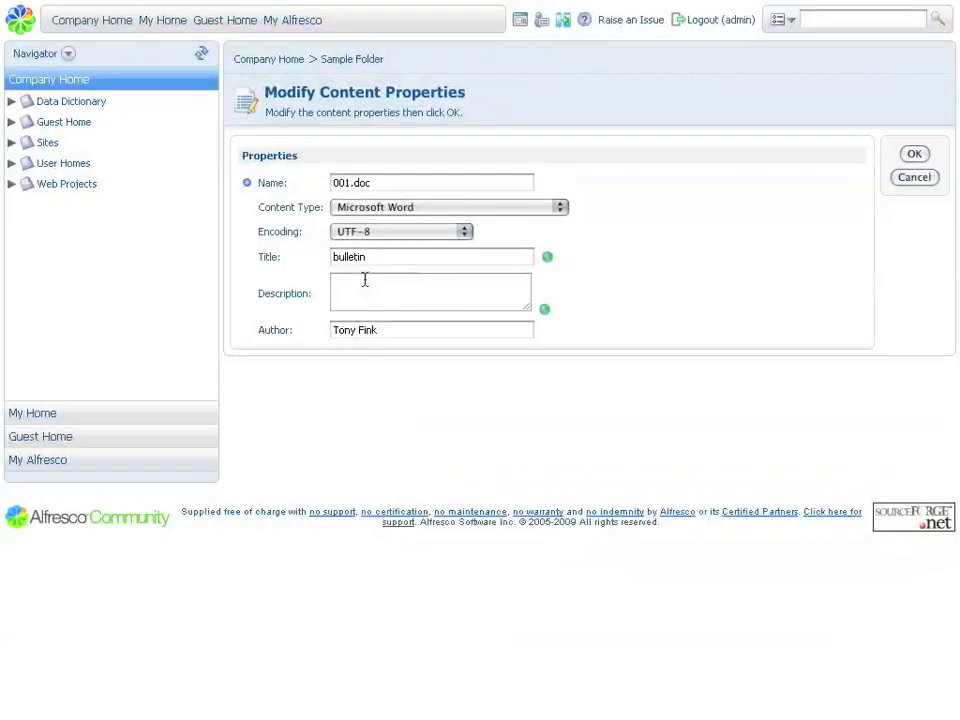
{"action": "left_click_drag", "start_coordinate": [370, 257], "coordinate": [285, 259]}
{"action": "type", "text": "News"}
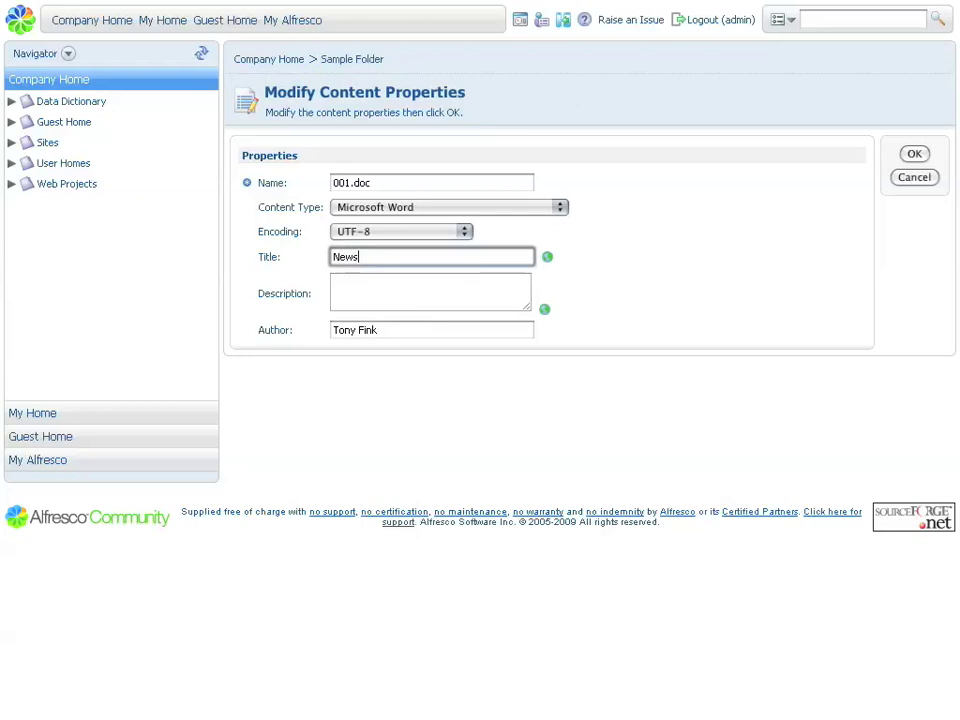
{"action": "type", "text": " Bulleting"}
{"action": "key", "text": "Return"}
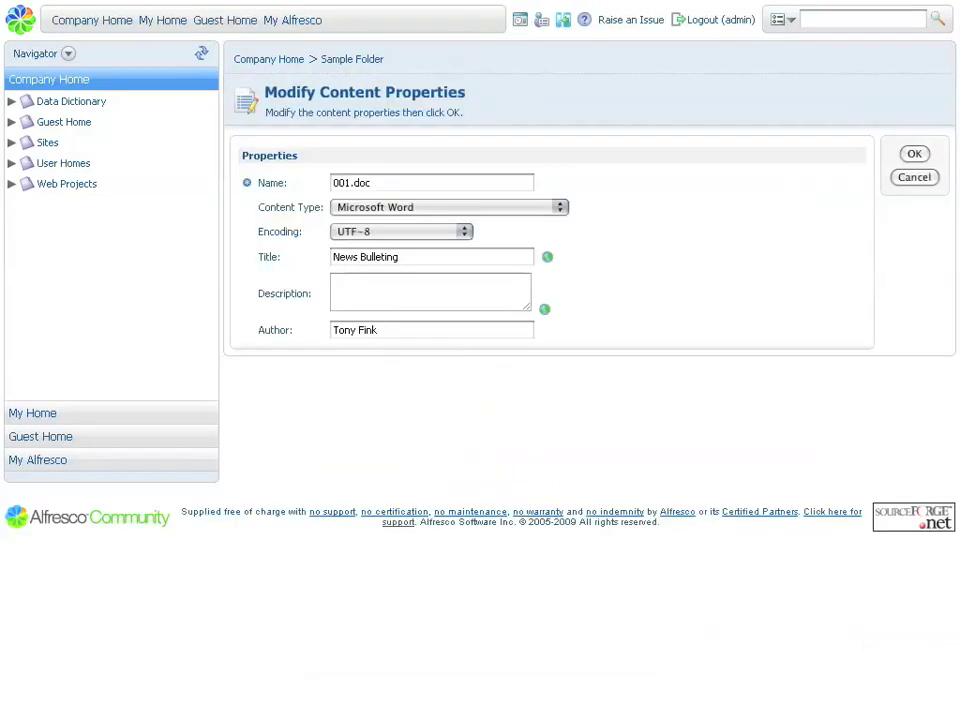
{"action": "left_click", "coordinate": [420, 257]}
{"action": "key", "text": "BackSpace"}
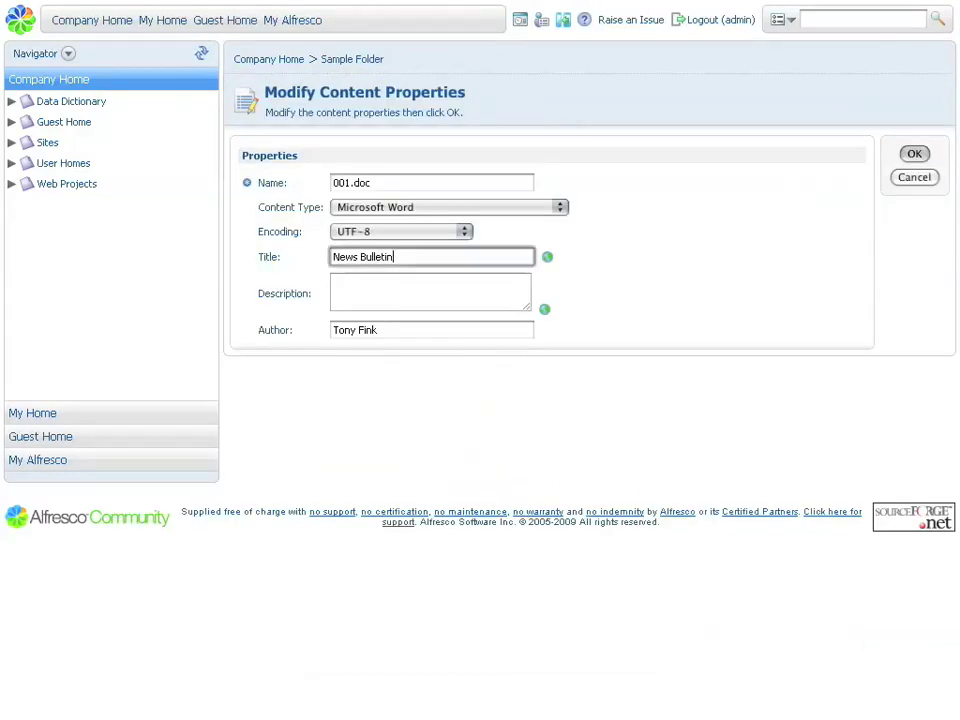
{"action": "key", "text": "Return"}
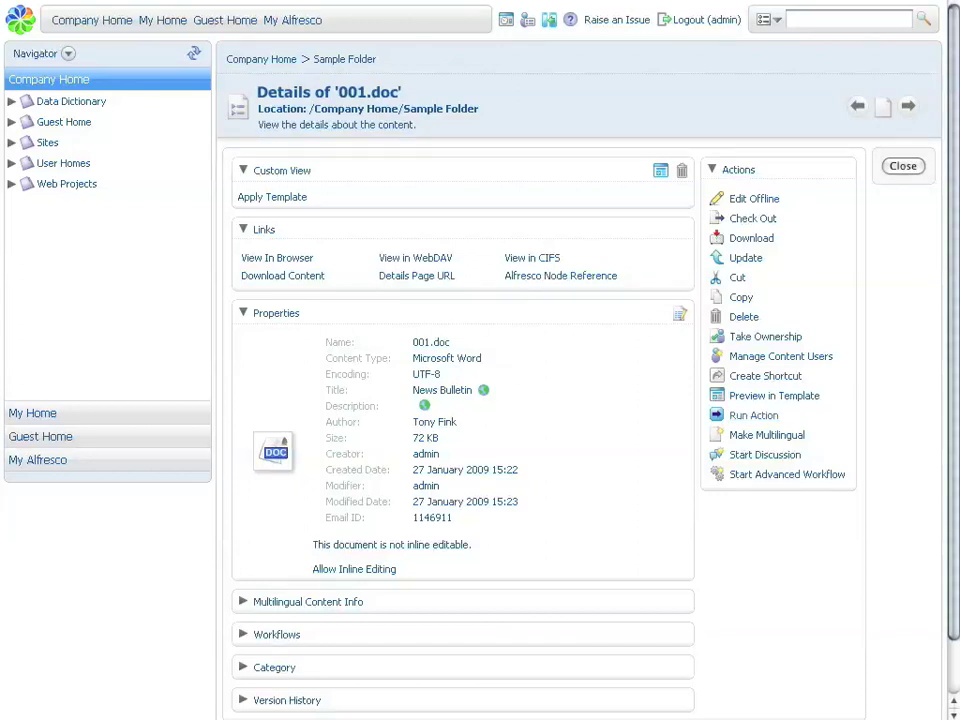
Run a transform-and-copy action making an Adobe PDF copy of 001.doc in Sample Folder
{"action": "left_click", "coordinate": [753, 415]}
{"action": "left_click", "coordinate": [474, 207]}
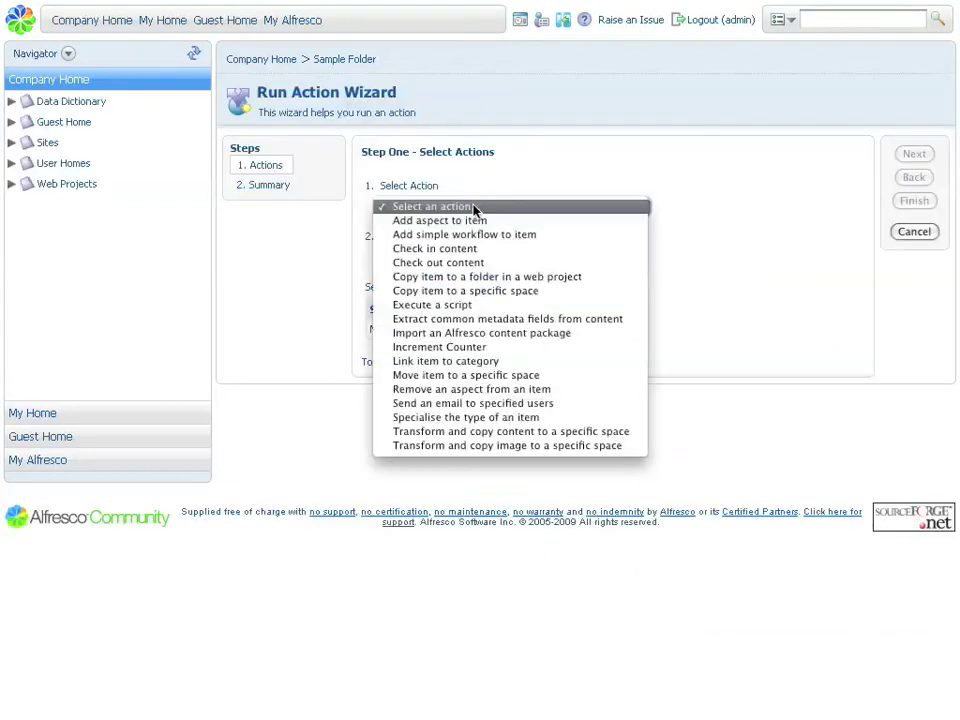
{"action": "left_click", "coordinate": [488, 434]}
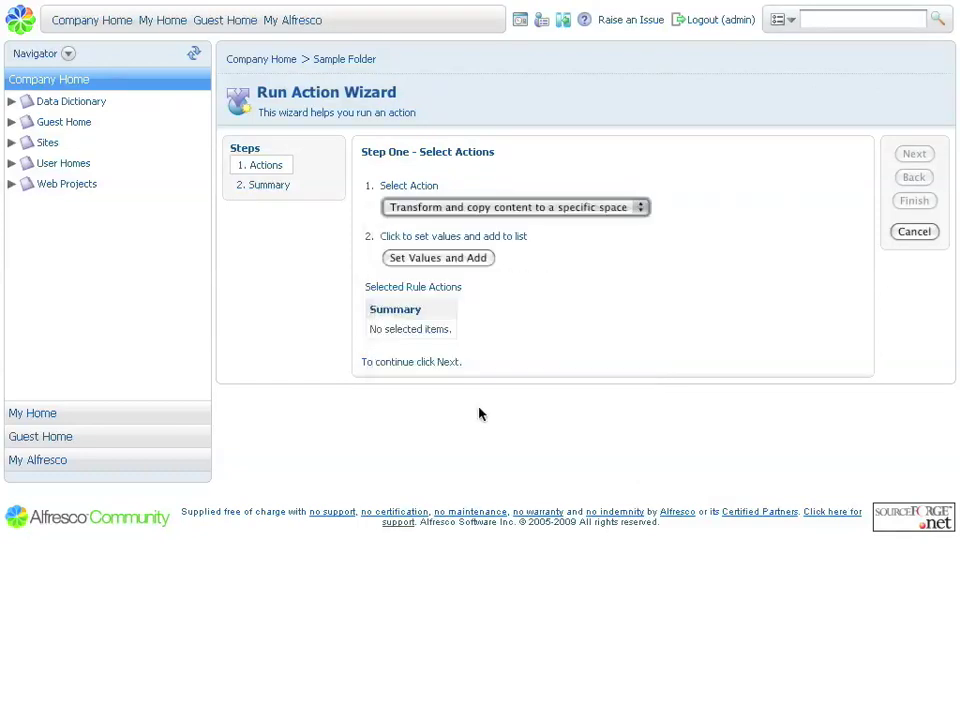
{"action": "left_click", "coordinate": [438, 258]}
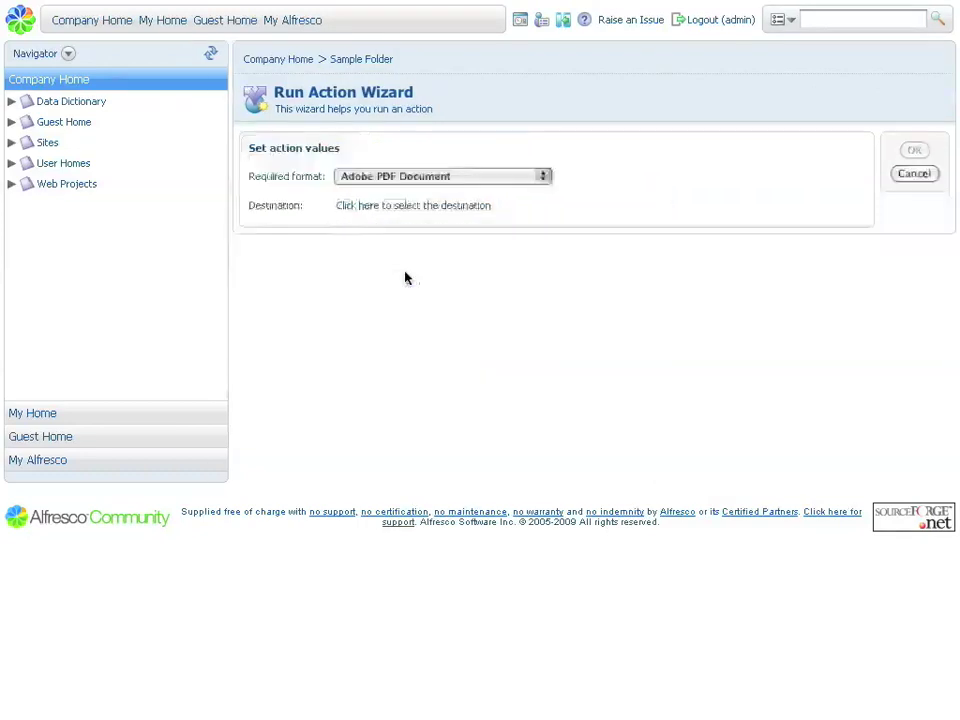
{"action": "left_click", "coordinate": [390, 181]}
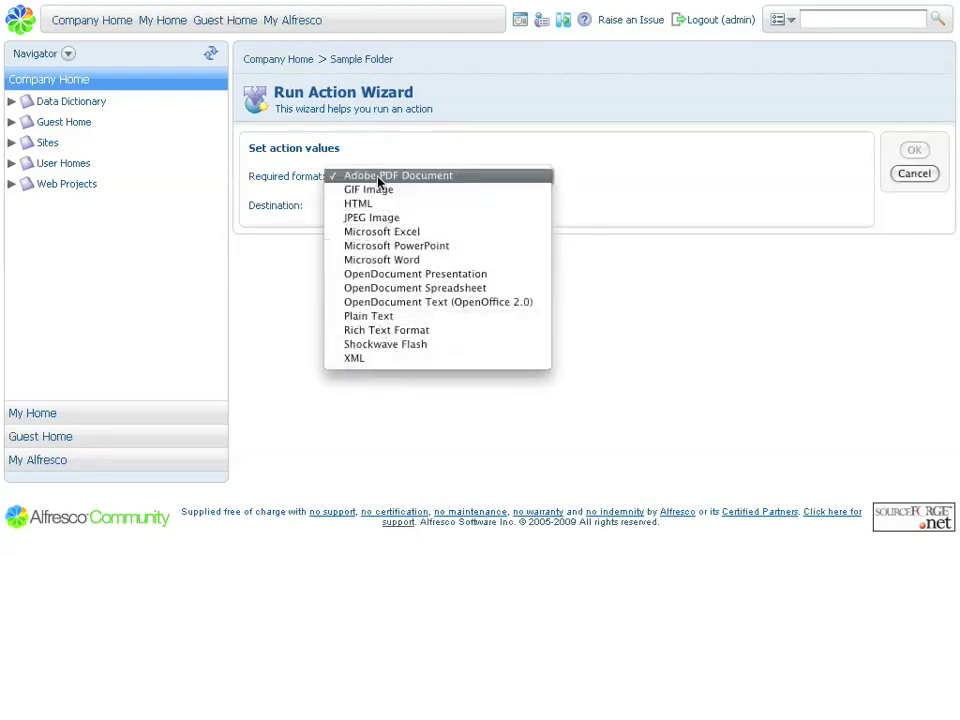
{"action": "left_click", "coordinate": [380, 180]}
{"action": "left_click", "coordinate": [366, 207]}
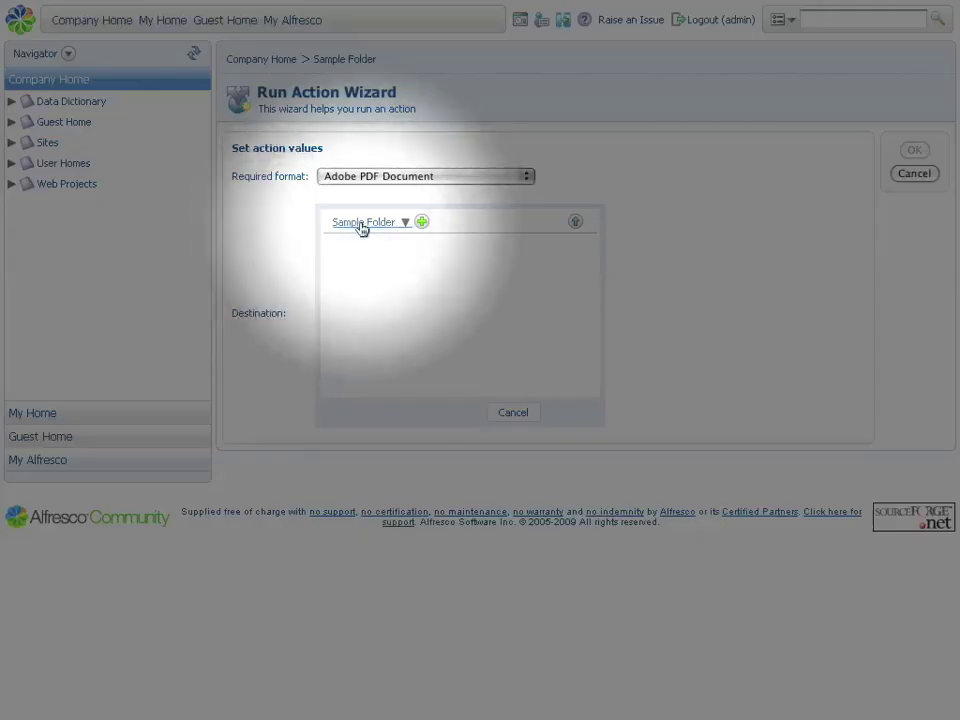
{"action": "left_click", "coordinate": [421, 224]}
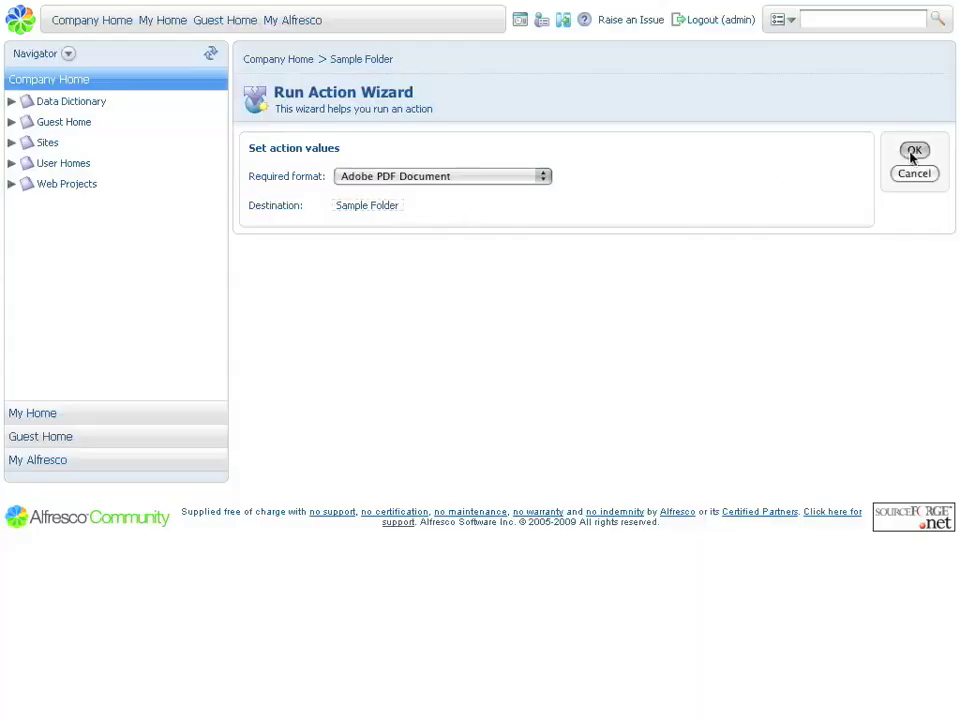
{"action": "left_click", "coordinate": [913, 151]}
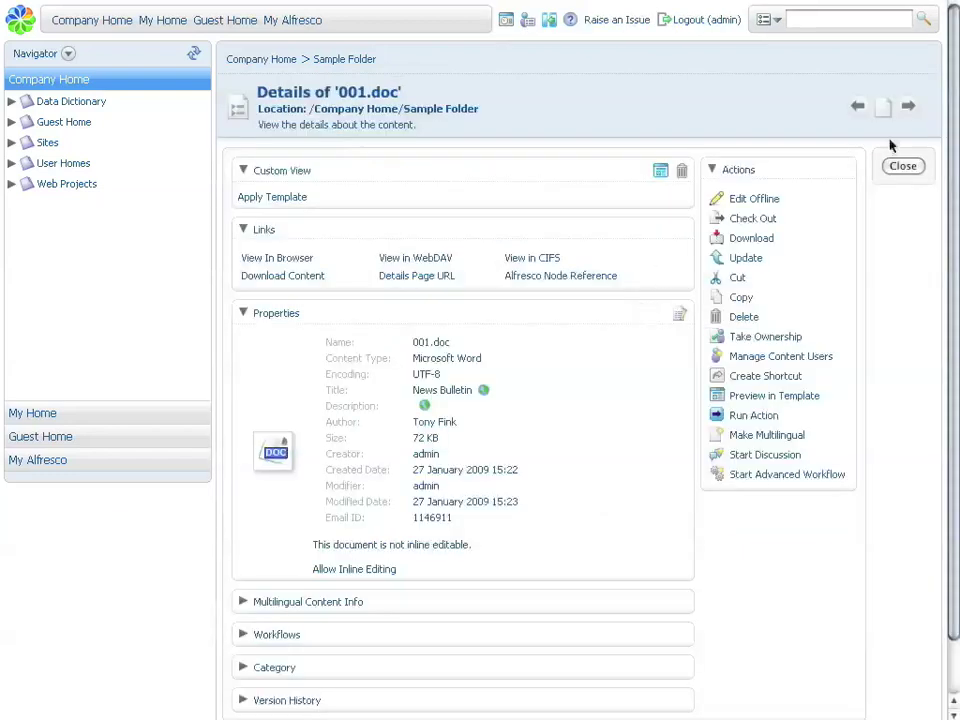
{"action": "left_click", "coordinate": [905, 168]}
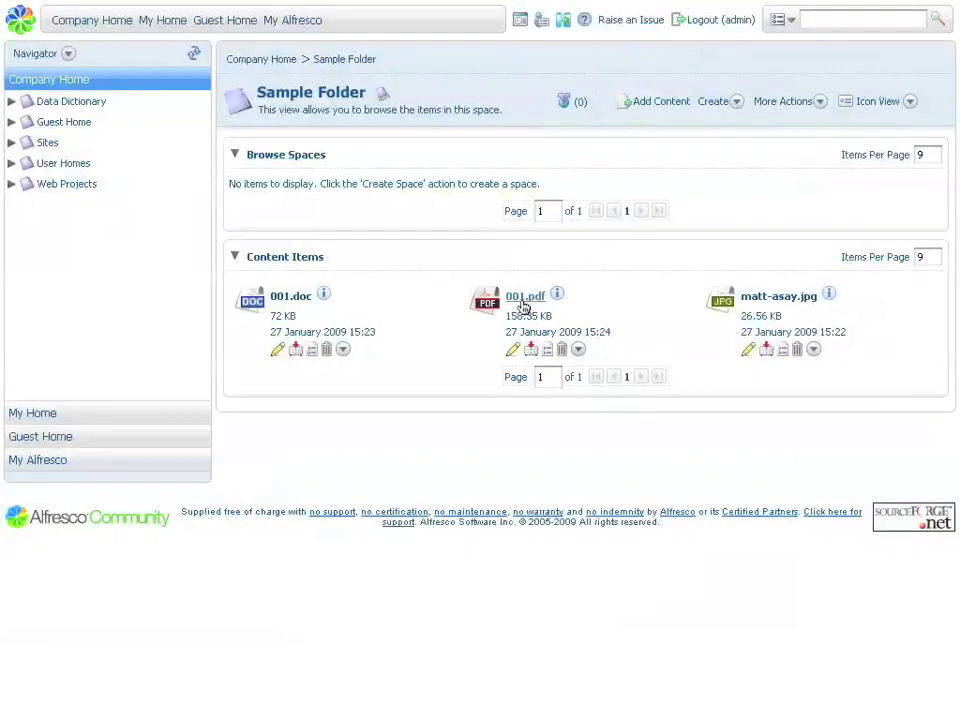
Search the repository for 'alfresco' and switch the results between Details and Icon views
{"action": "left_click", "coordinate": [814, 18]}
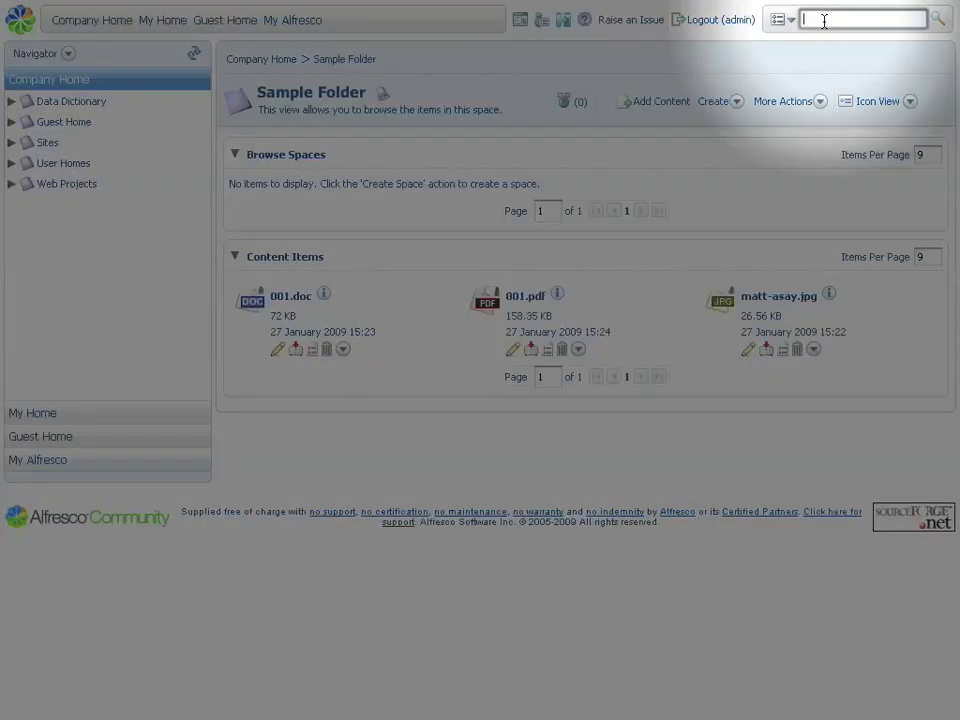
{"action": "type", "text": "alfresco"}
{"action": "key", "text": "Return"}
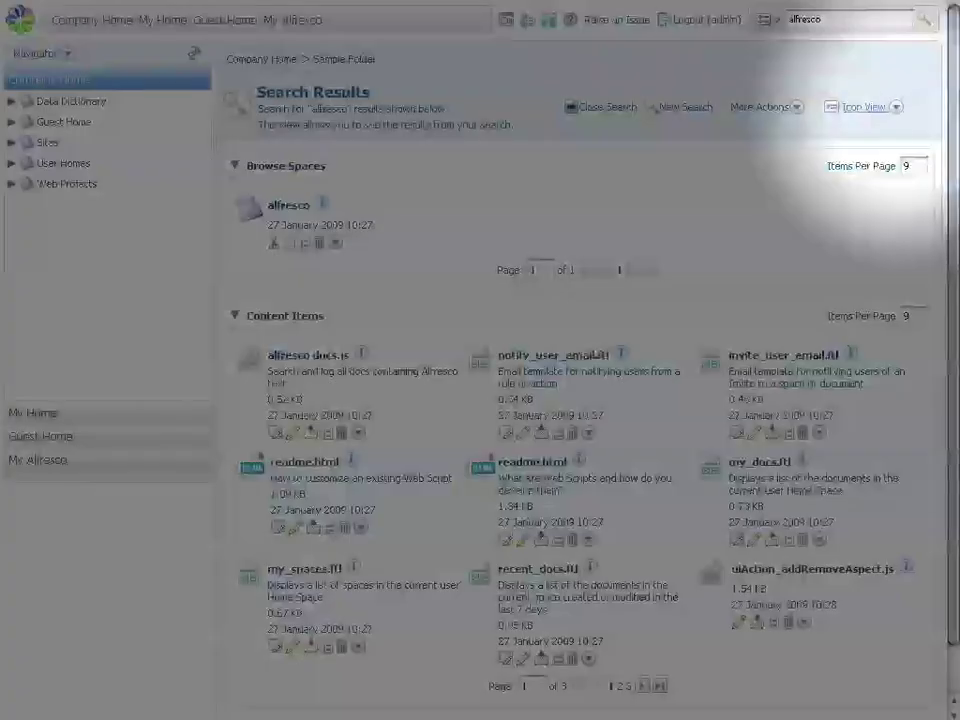
{"action": "left_click", "coordinate": [895, 106]}
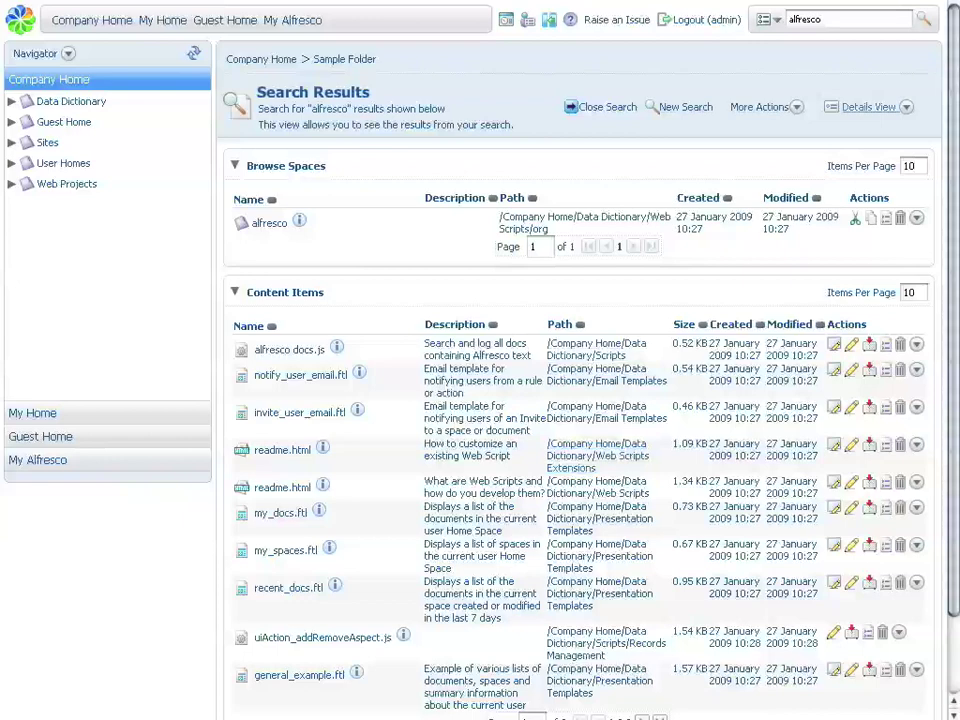
{"action": "left_click", "coordinate": [868, 106]}
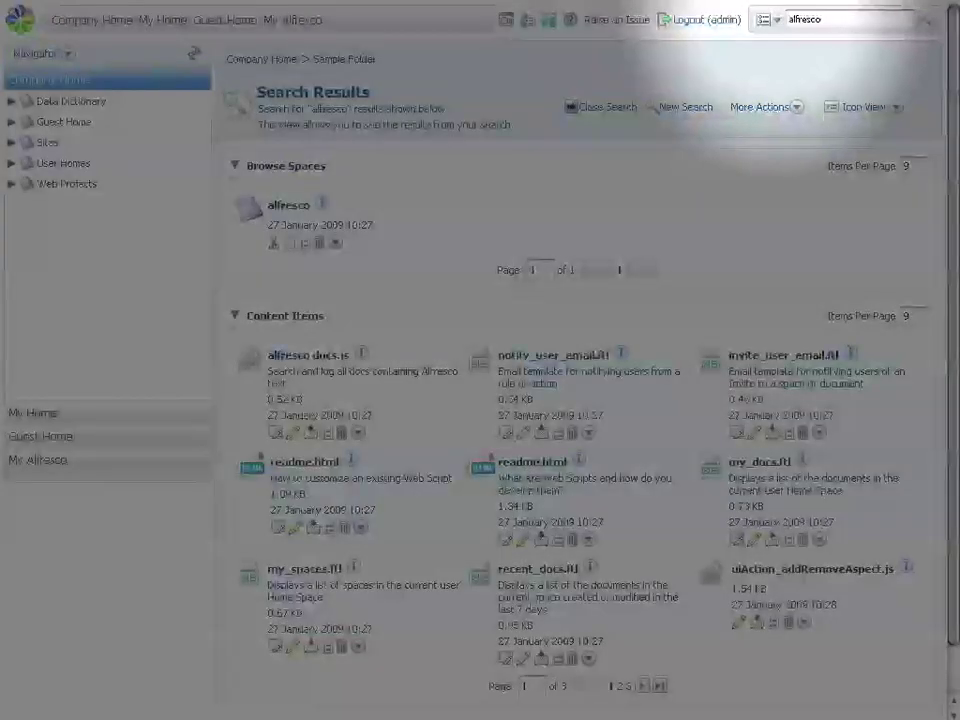
{"action": "left_click", "coordinate": [767, 19]}
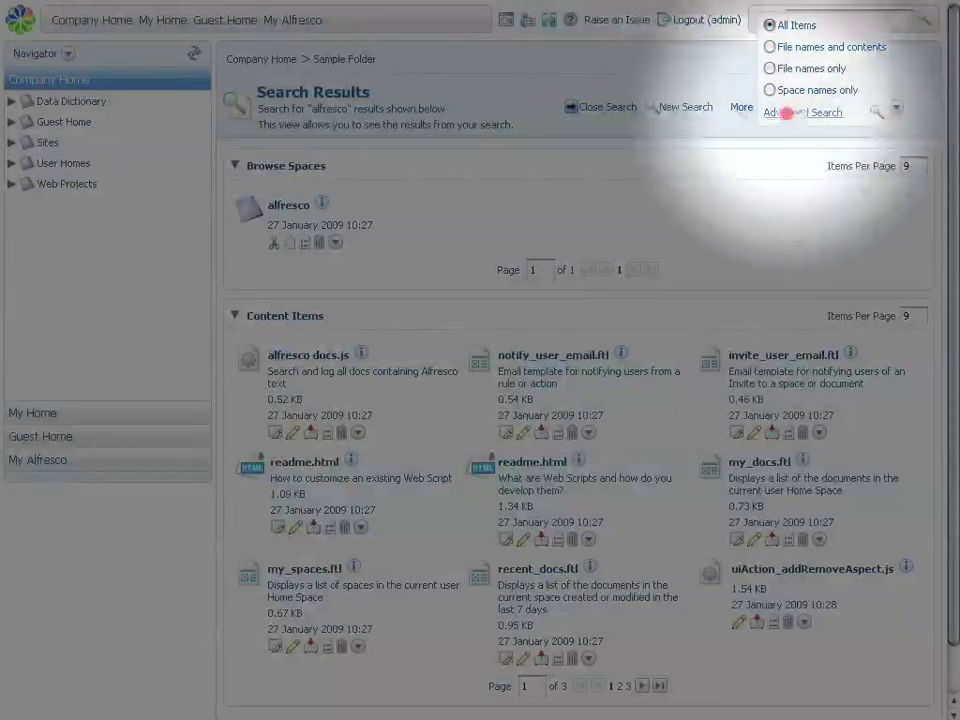
Run an advanced search for 'alfresco' with a title criterion, then return to Sample Folder
{"action": "left_click", "coordinate": [786, 111]}
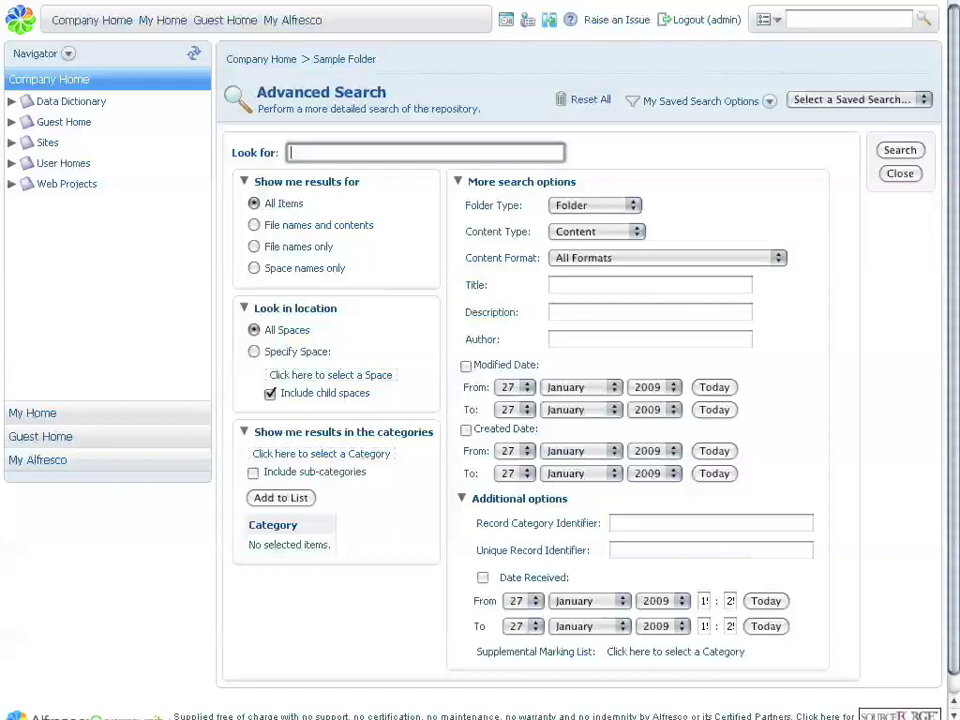
{"action": "type", "text": "alfresco"}
{"action": "left_click", "coordinate": [650, 285]}
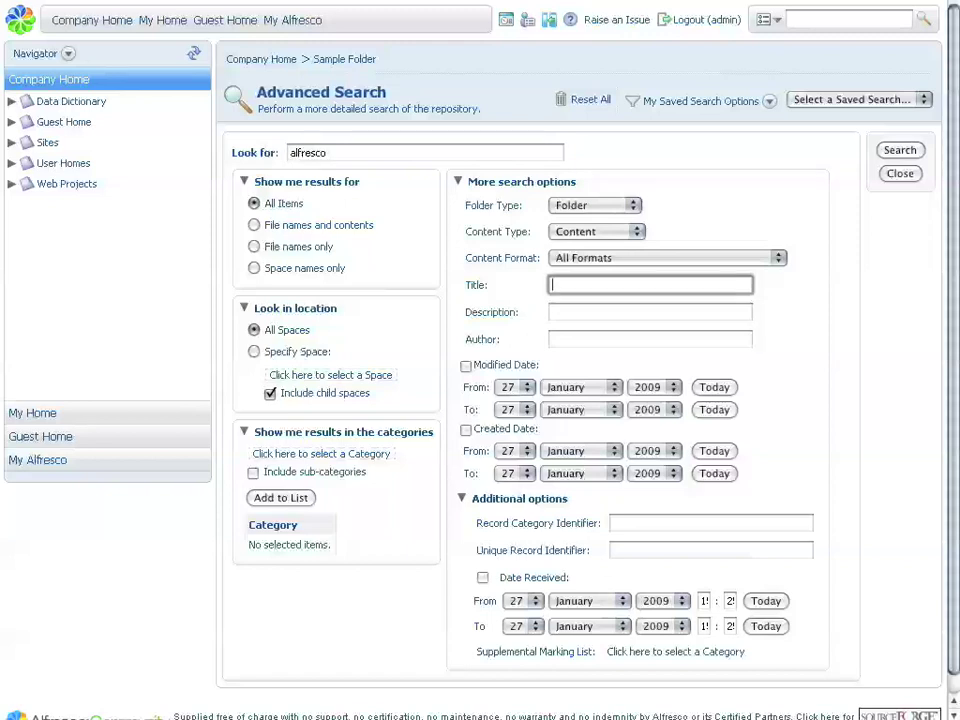
{"action": "type", "text": "alfresco"}
{"action": "left_click", "coordinate": [650, 312]}
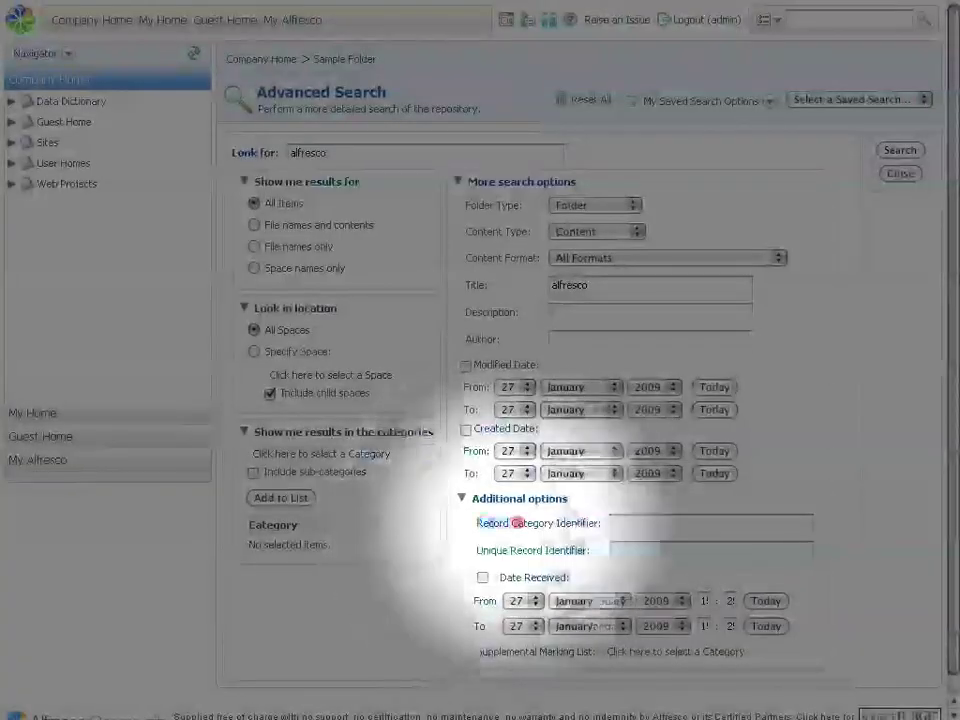
{"action": "left_click_drag", "start_coordinate": [518, 523], "coordinate": [592, 520]}
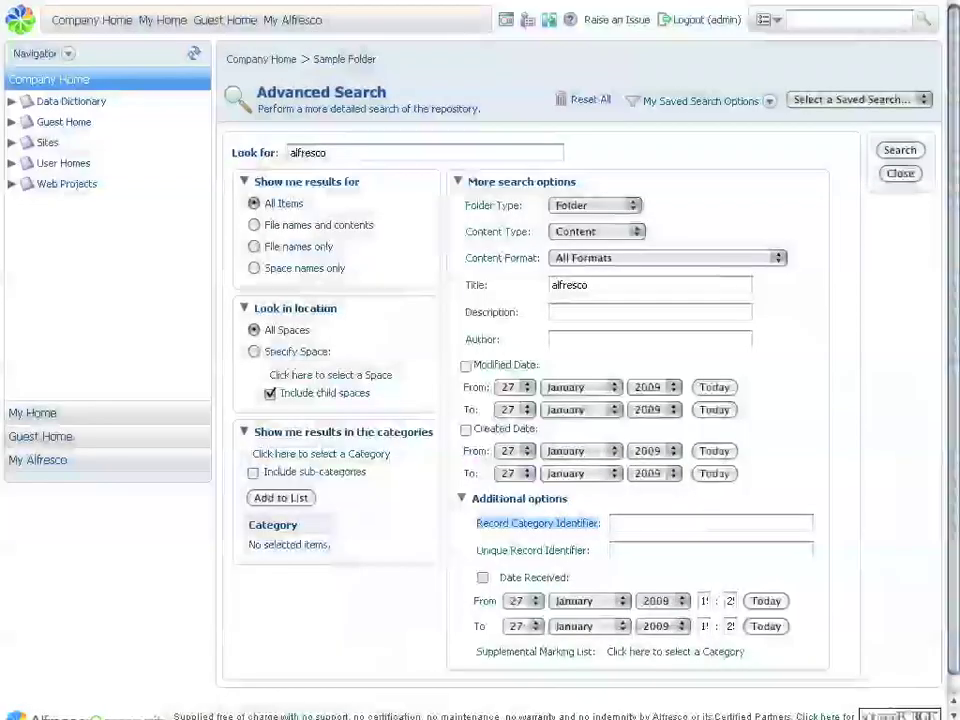
{"action": "left_click", "coordinate": [711, 523]}
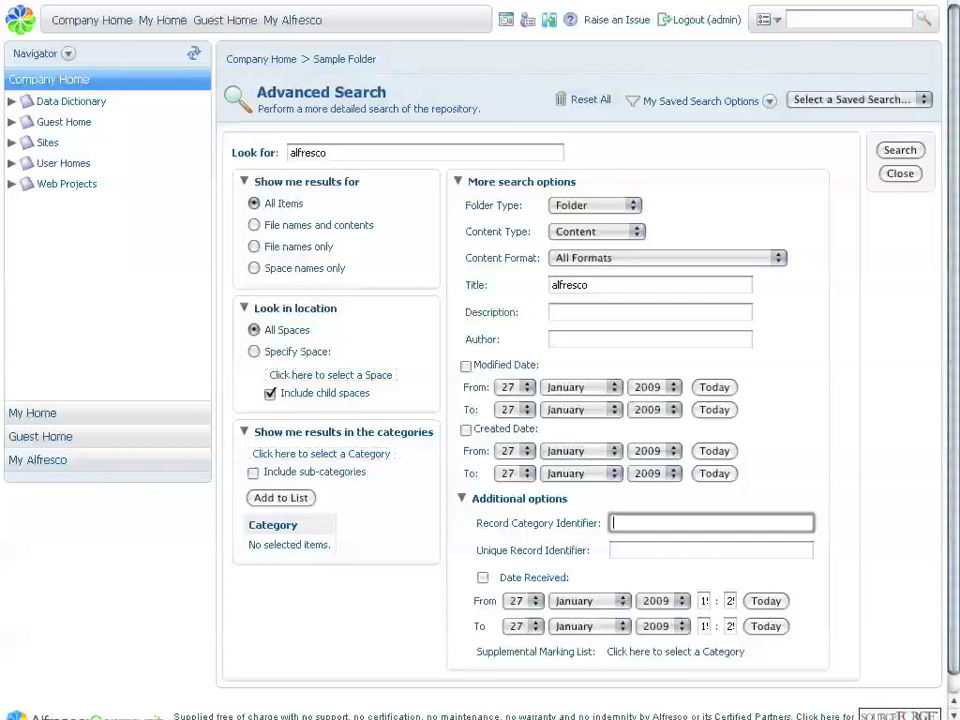
{"action": "key", "text": "Return"}
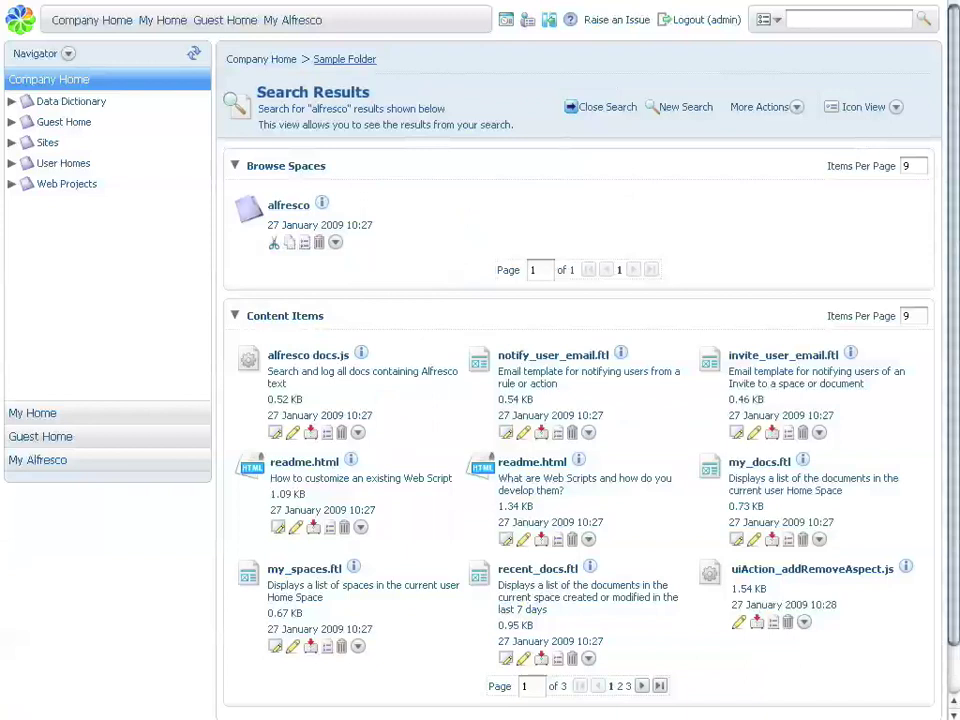
{"action": "left_click", "coordinate": [344, 59]}
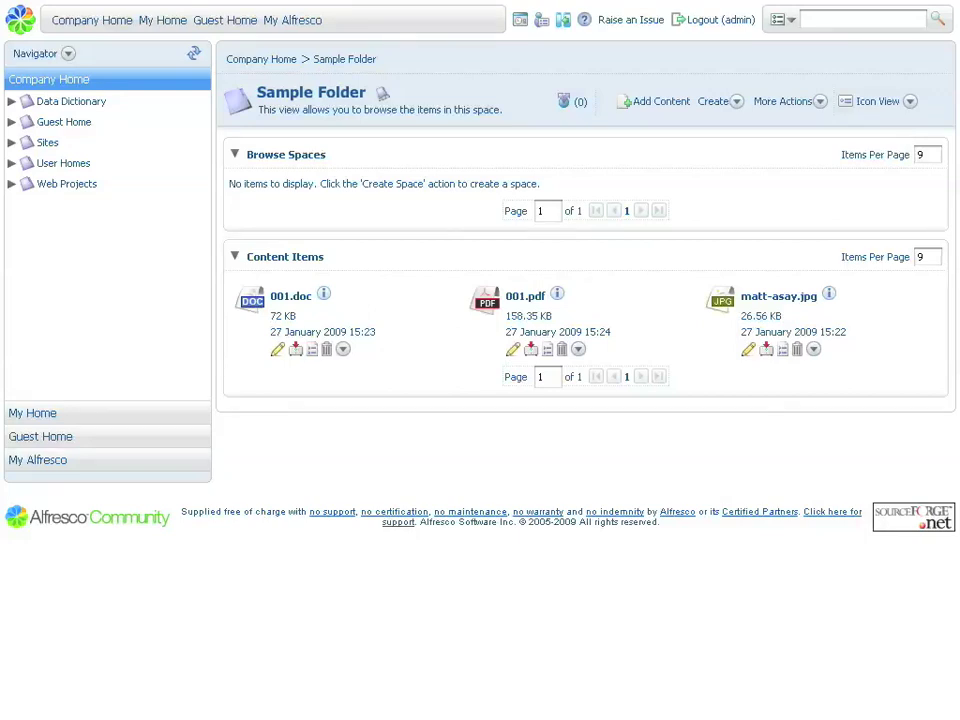
Choose Start Advanced Workflow from the More Actions menu of 001.doc
{"action": "left_click", "coordinate": [343, 349]}
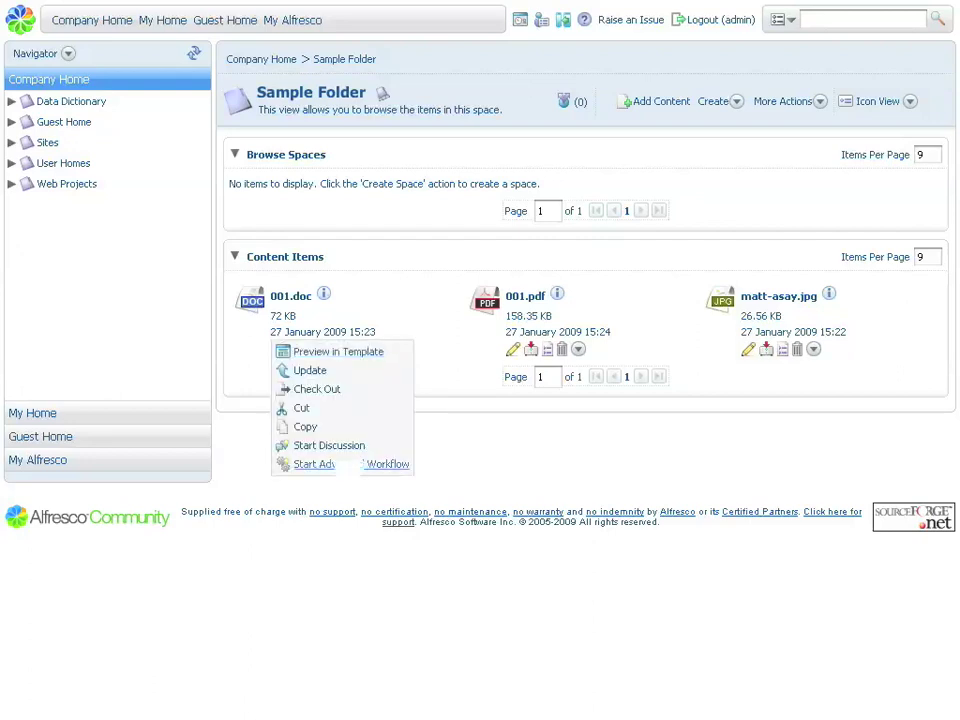
{"action": "left_click", "coordinate": [350, 464]}
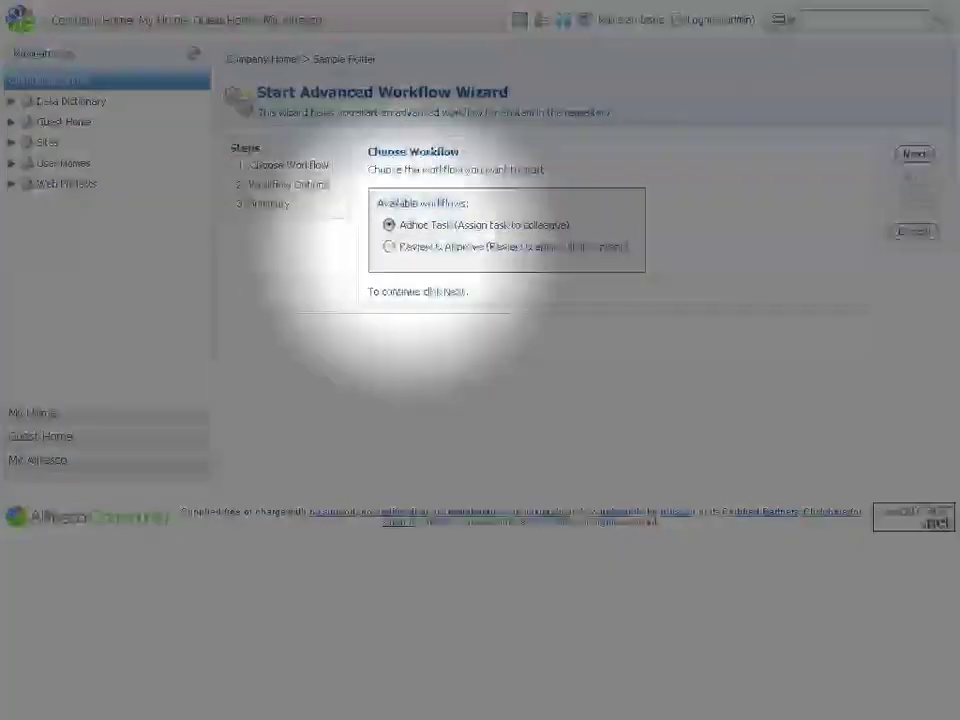
Choose Review & Approve with description 'Please review this document.', priority 1 and a due date
{"action": "left_click", "coordinate": [389, 246]}
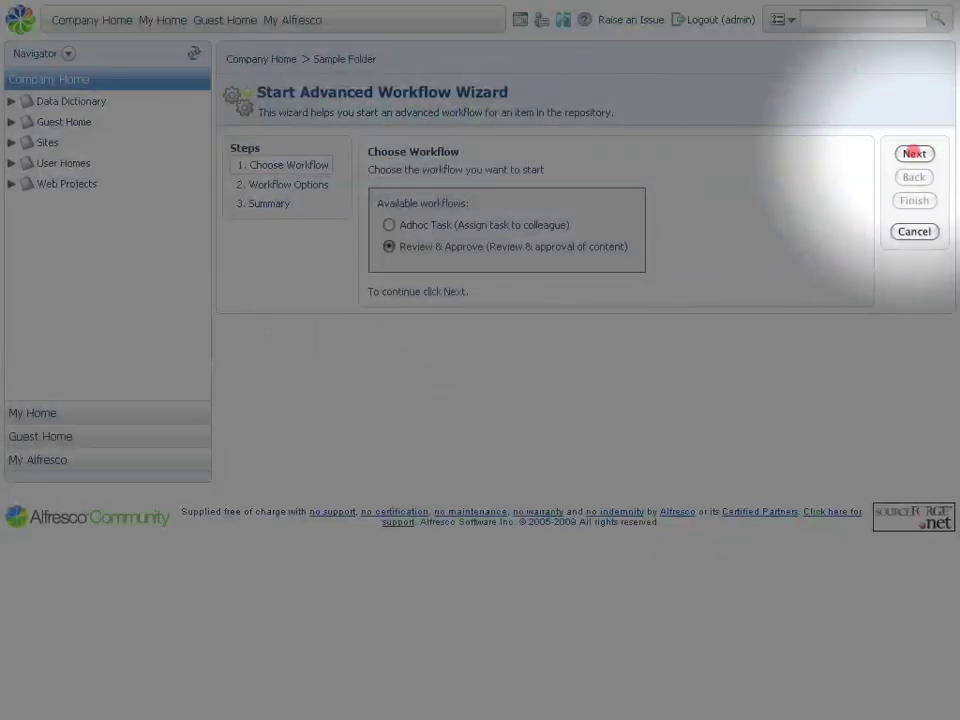
{"action": "left_click", "coordinate": [914, 153]}
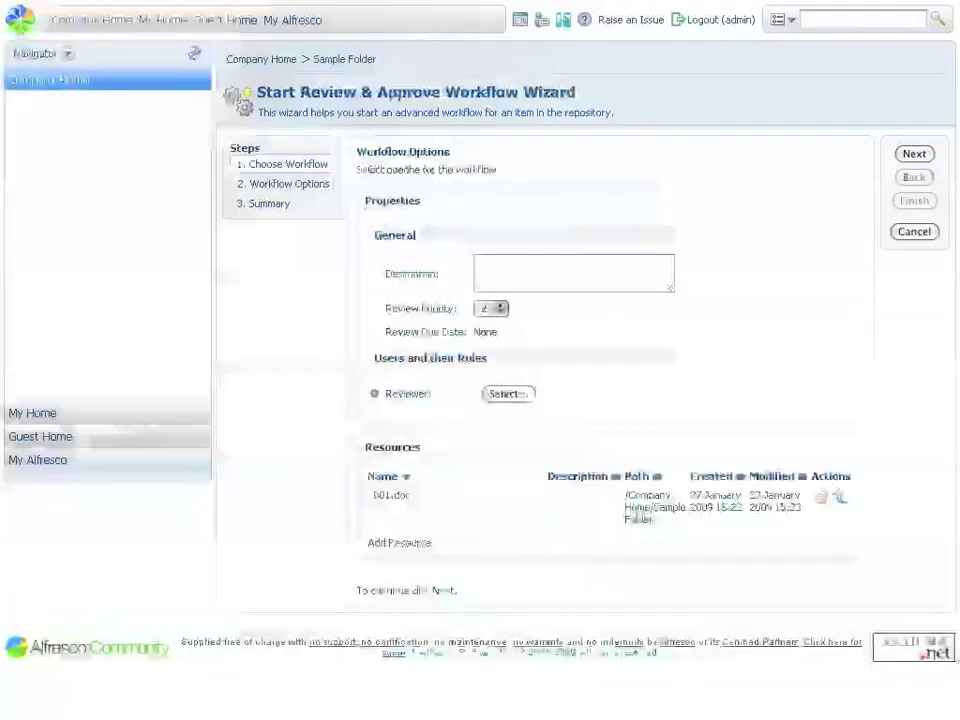
{"action": "left_click", "coordinate": [570, 272]}
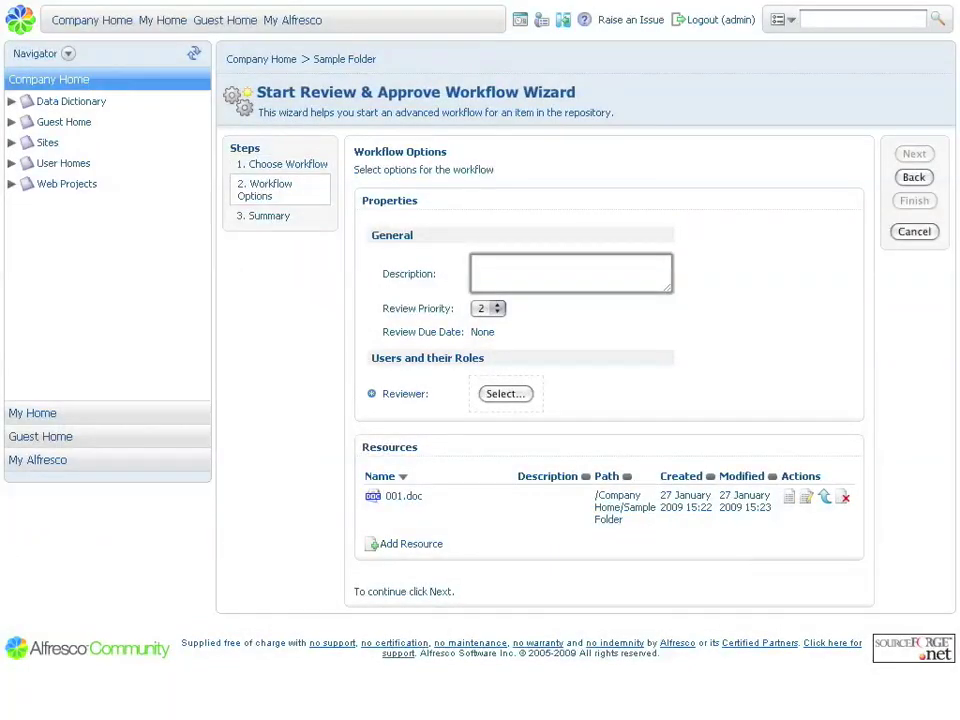
{"action": "type", "text": "Please review this document."}
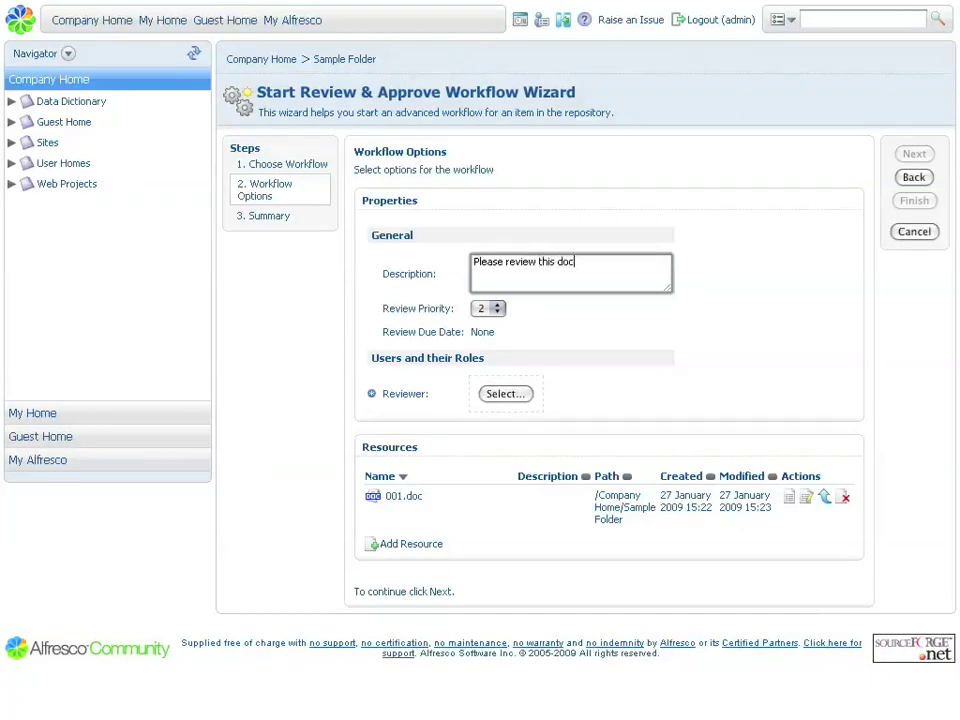
{"action": "left_click", "coordinate": [495, 308]}
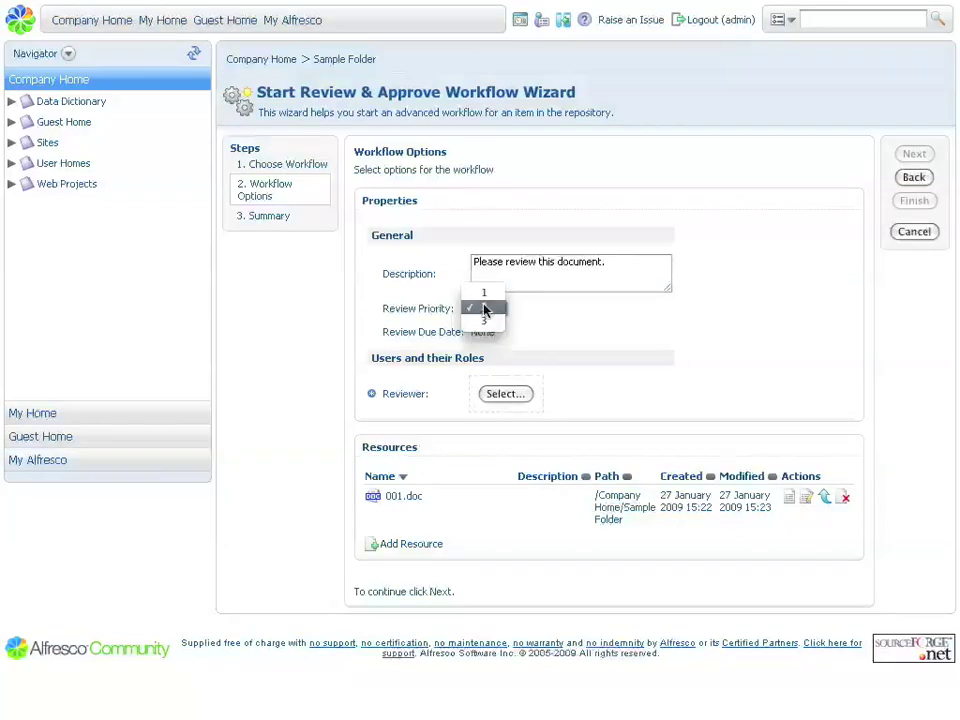
{"action": "left_click", "coordinate": [485, 319]}
{"action": "left_click", "coordinate": [483, 333]}
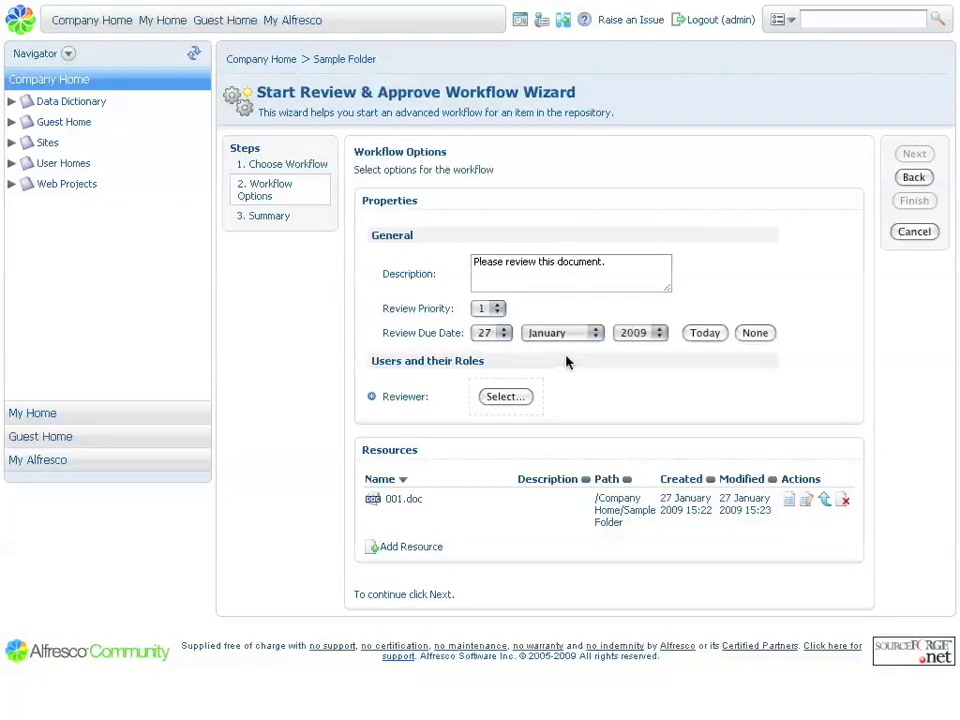
Search the user list and confirm the chosen user as the reviewer
{"action": "left_click", "coordinate": [512, 399]}
{"action": "left_click", "coordinate": [560, 413]}
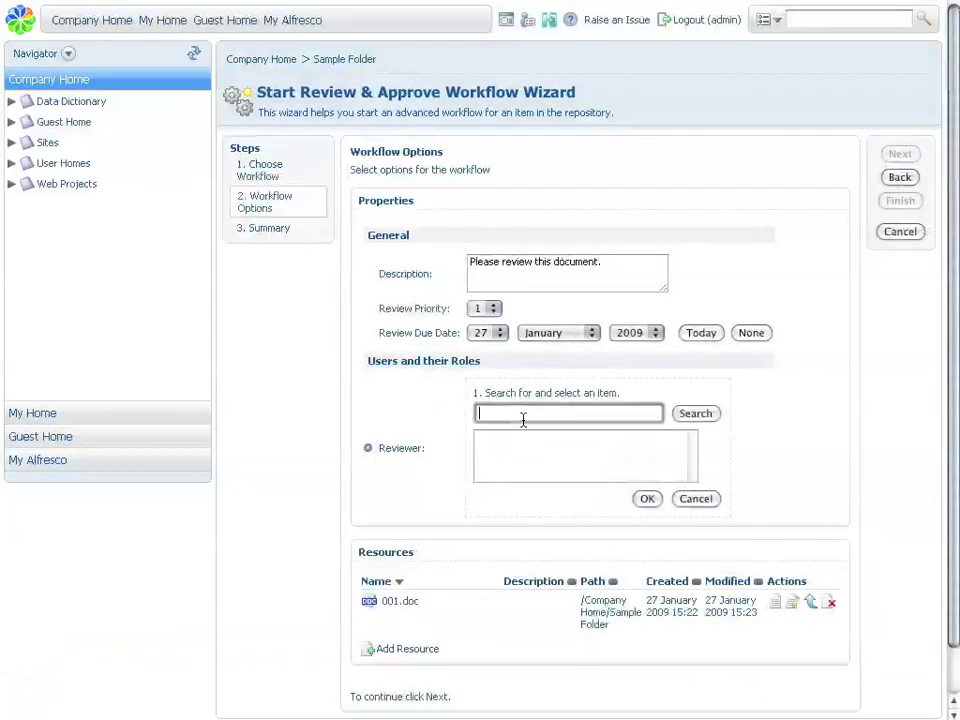
{"action": "left_click", "coordinate": [698, 413]}
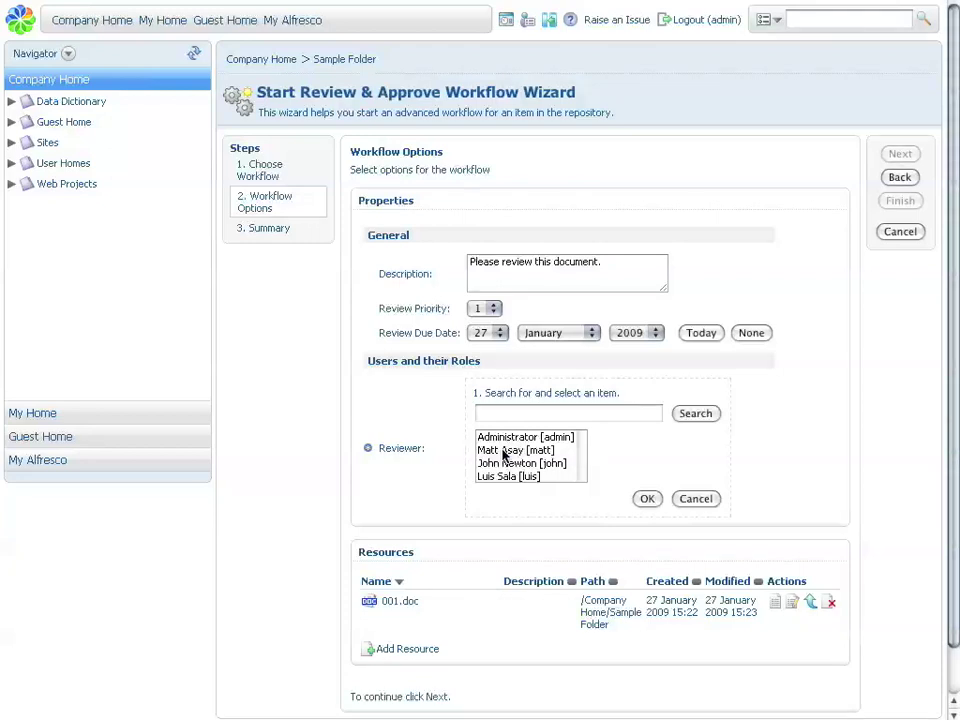
{"action": "left_click", "coordinate": [504, 452]}
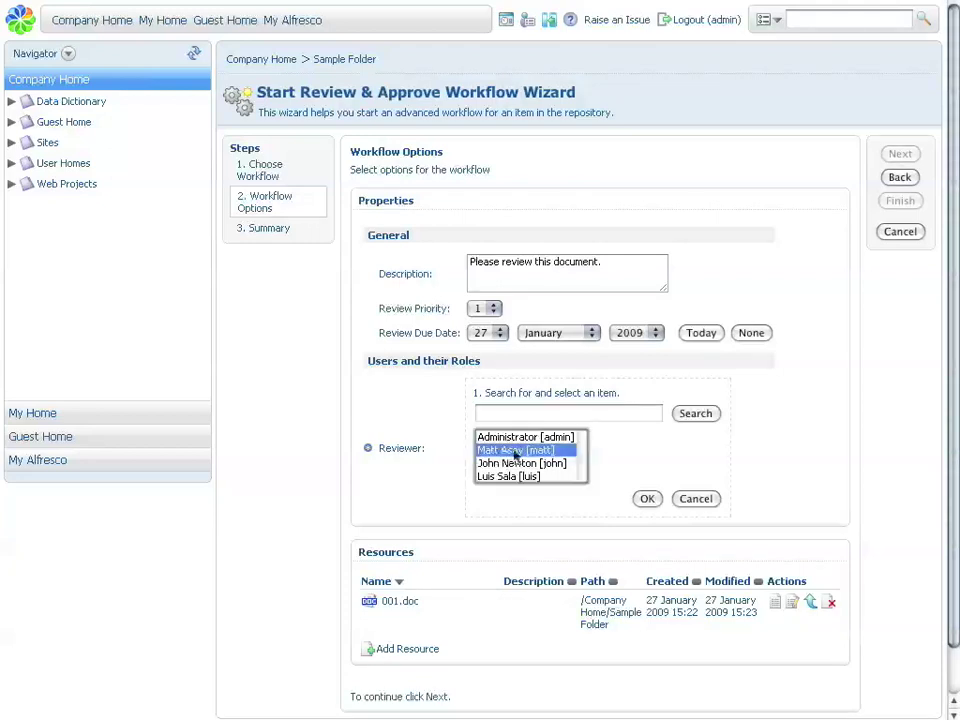
{"action": "left_click", "coordinate": [647, 499]}
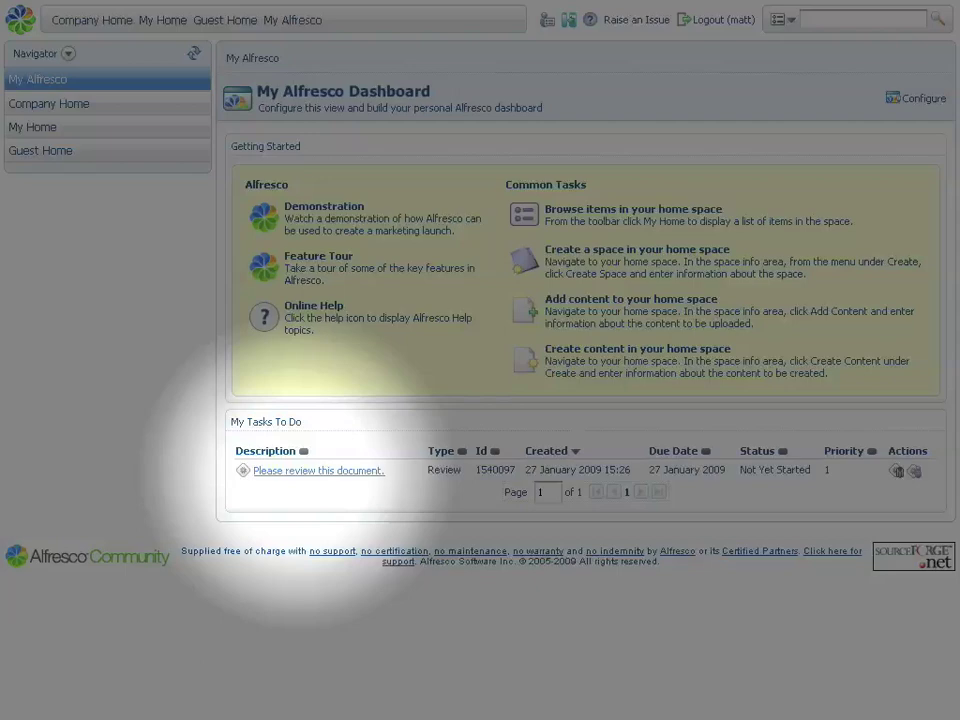
Open the pending 'Please review this document.' task from the reviewer's My Tasks To Do
{"action": "left_click", "coordinate": [318, 470]}
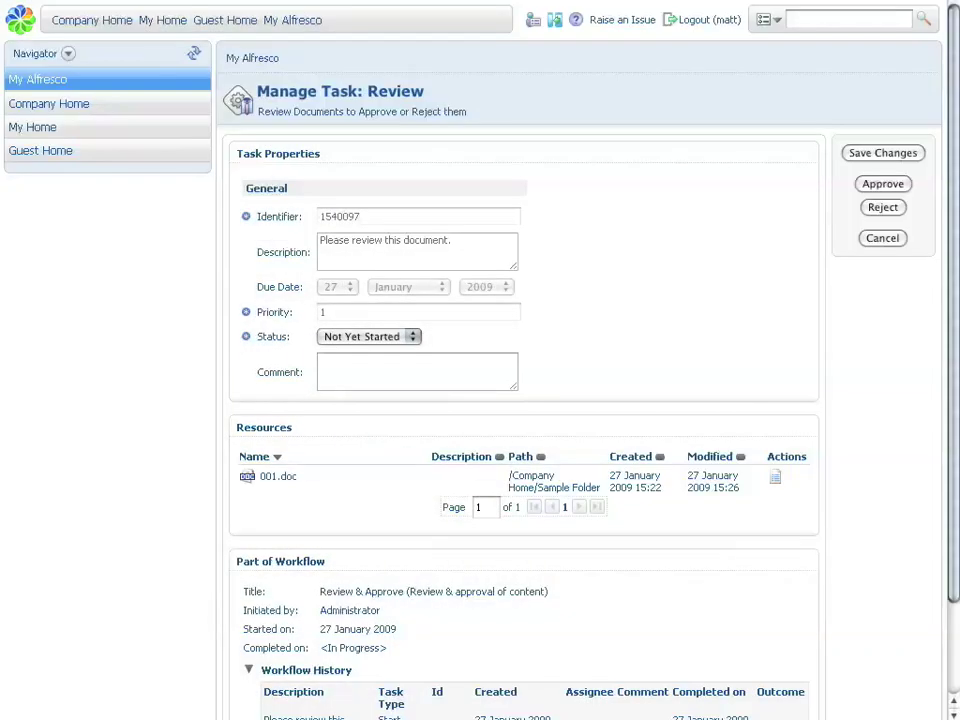
Set the review task status to In Progress and add the comment 'Looks good'
{"action": "scroll", "coordinate": [580, 400], "scroll_direction": "down", "scroll_amount": 3}
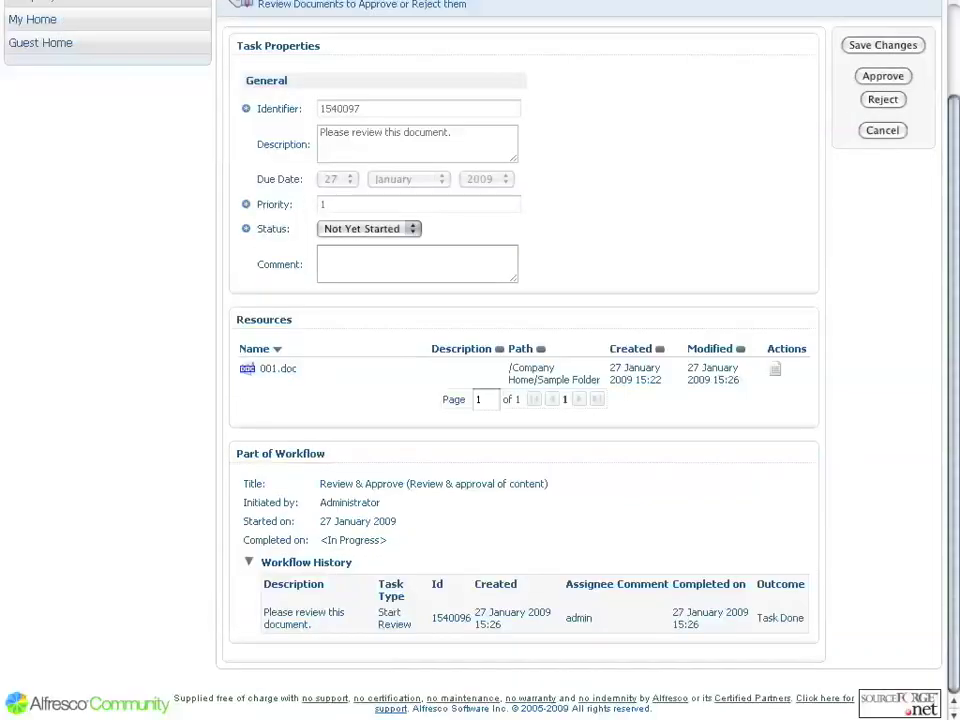
{"action": "left_click", "coordinate": [390, 230]}
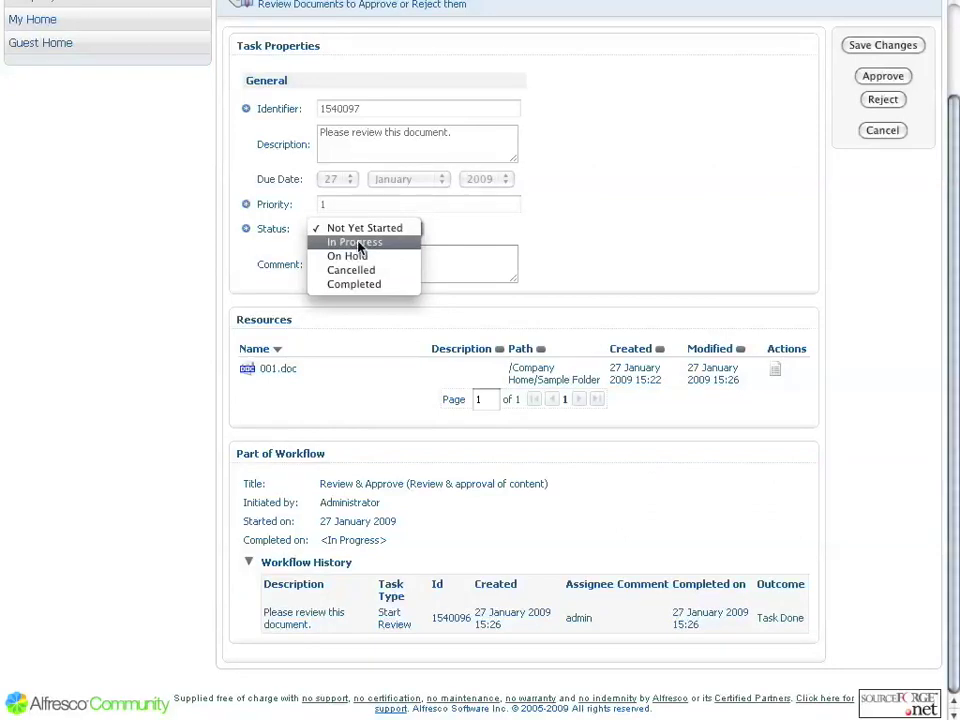
{"action": "left_click", "coordinate": [358, 243]}
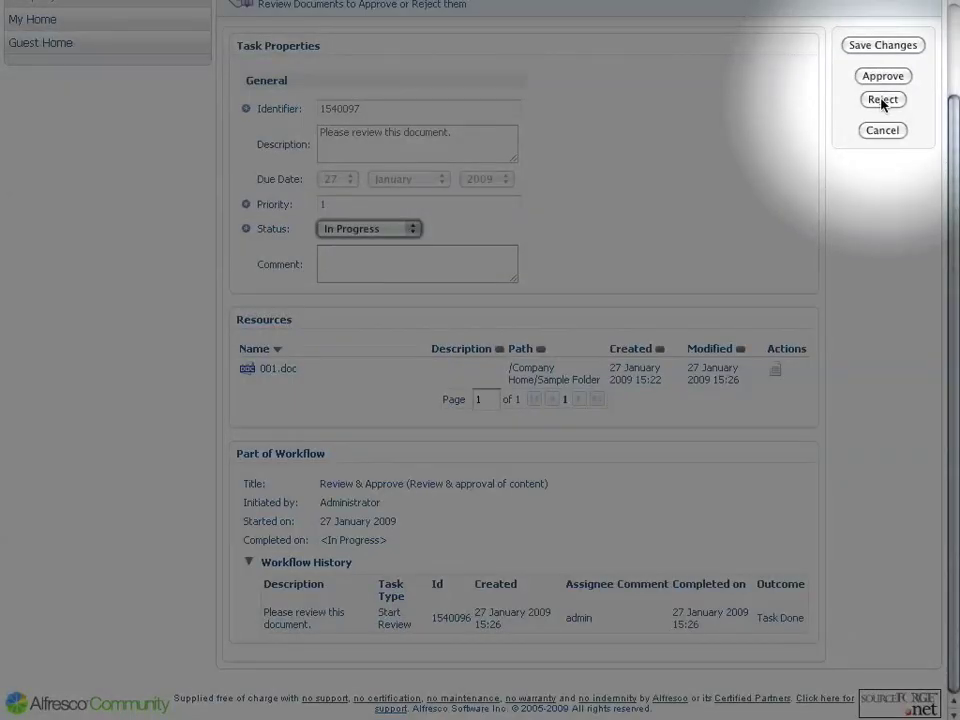
{"action": "left_click", "coordinate": [340, 268]}
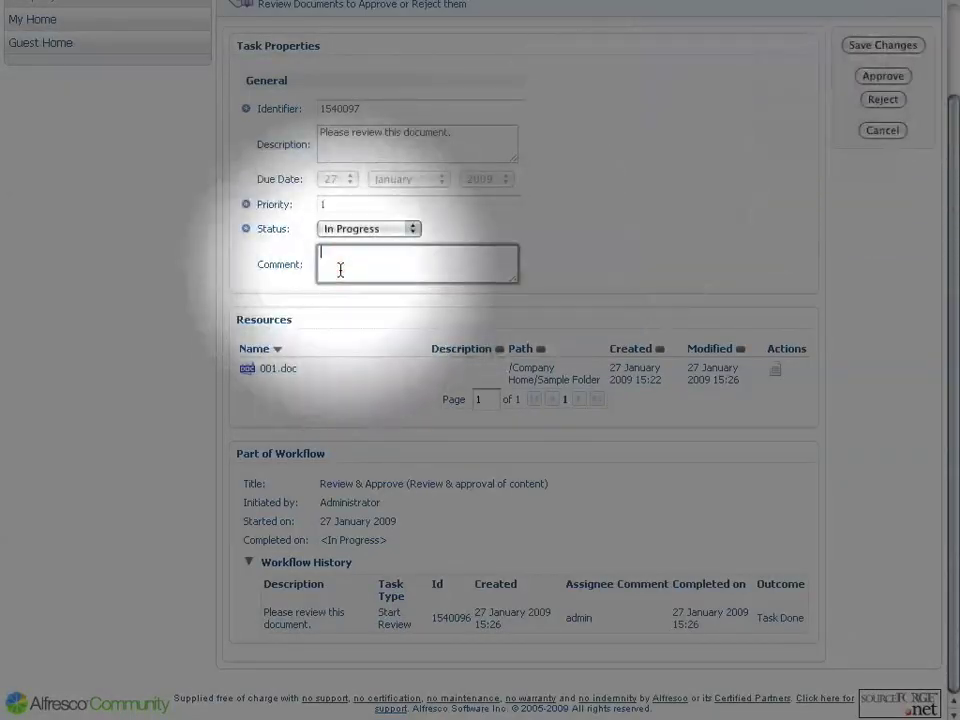
{"action": "type", "text": "Looks good"}
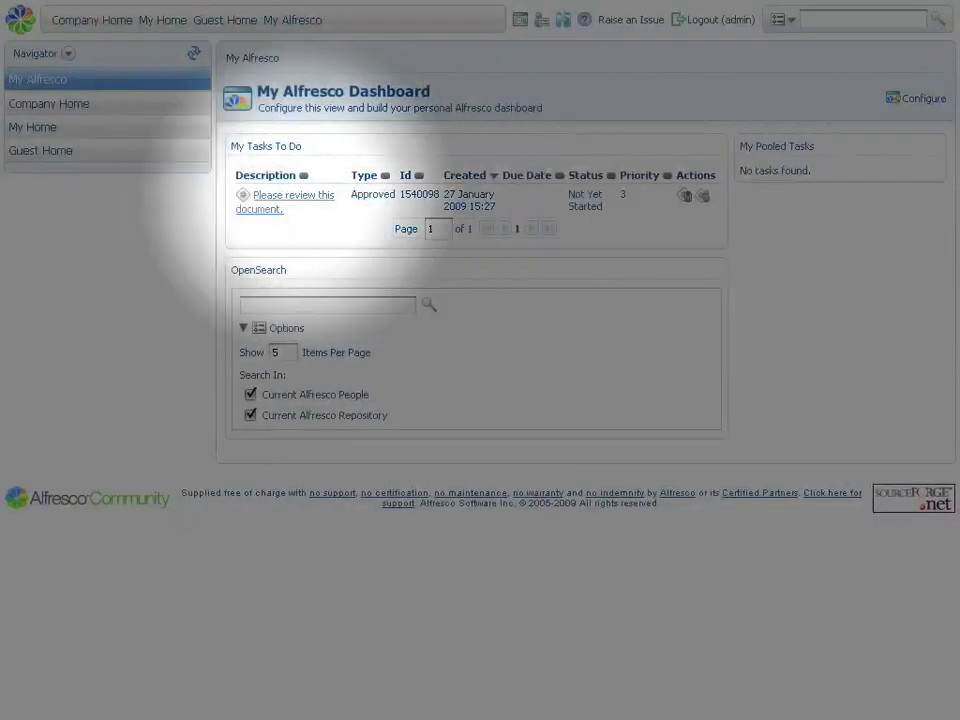
Open the approved review task as administrator, then return to the Company Home space
{"action": "left_click", "coordinate": [296, 194]}
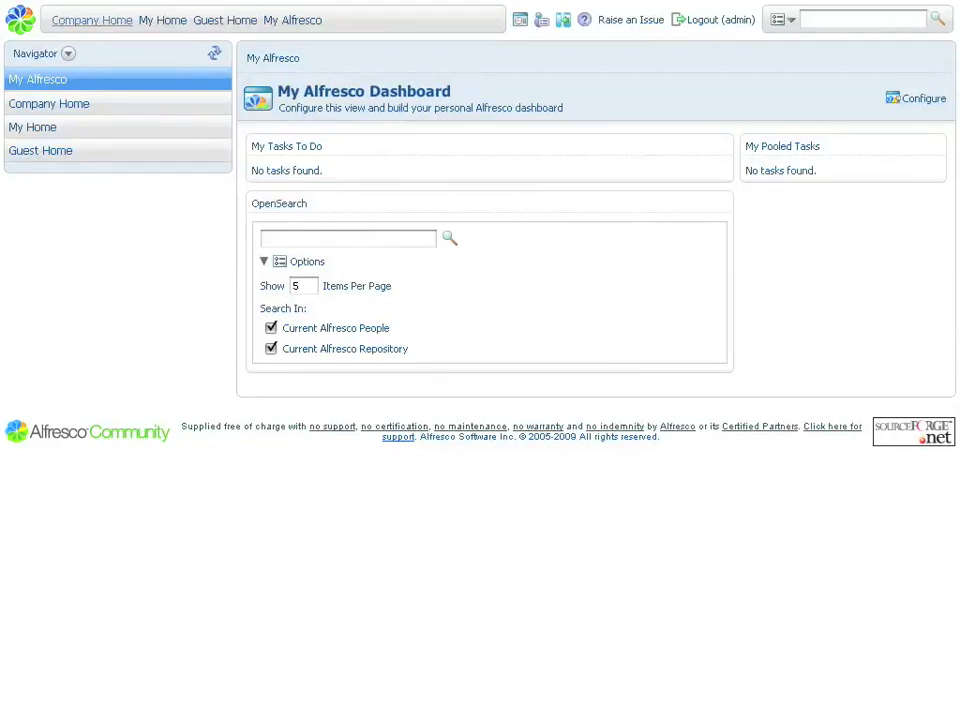
{"action": "left_click", "coordinate": [92, 20]}
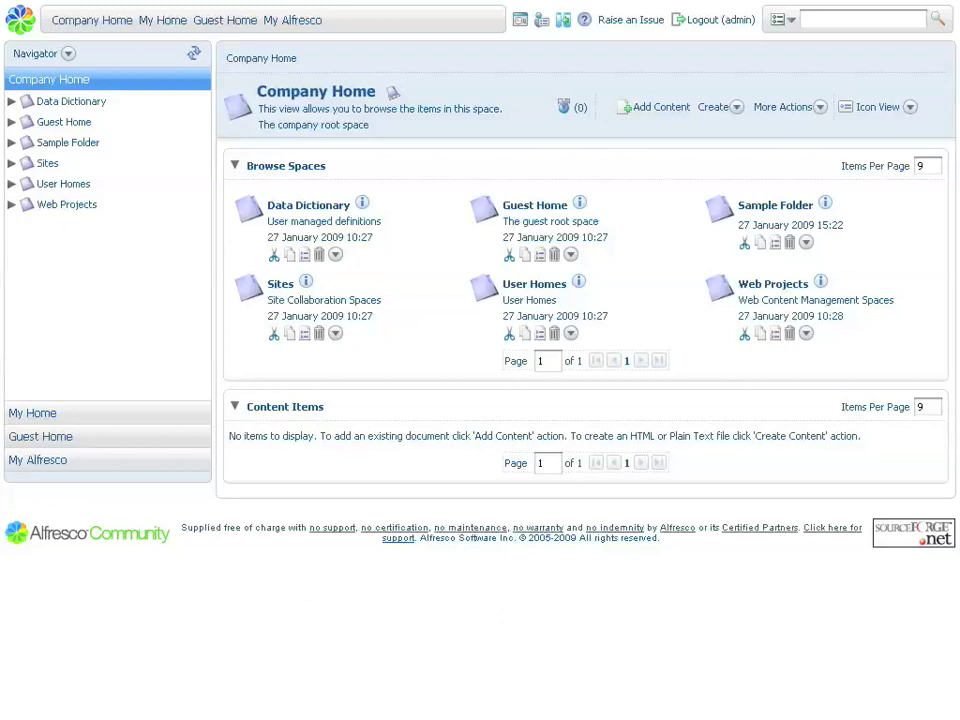
Switch to Finder to view the mounted Alfresco share and Document Suite windows
{"action": "key", "text": "super+Tab"}
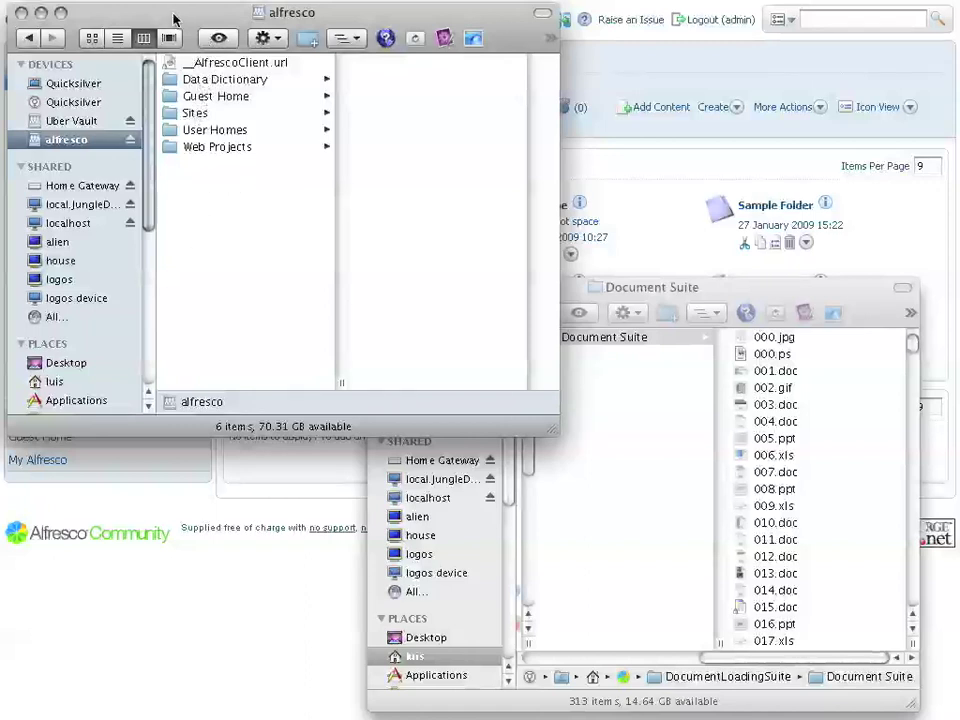
Open User Homes and then the user's home folder on the Alfresco share
{"action": "left_click_drag", "start_coordinate": [164, 17], "coordinate": [162, 14]}
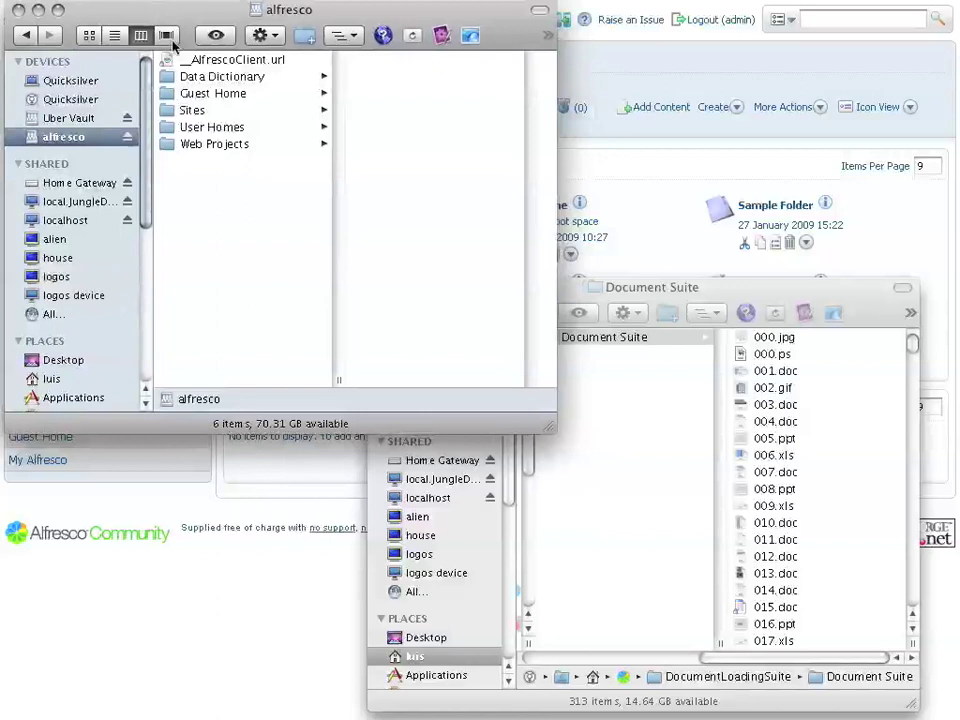
{"action": "left_click", "coordinate": [225, 127]}
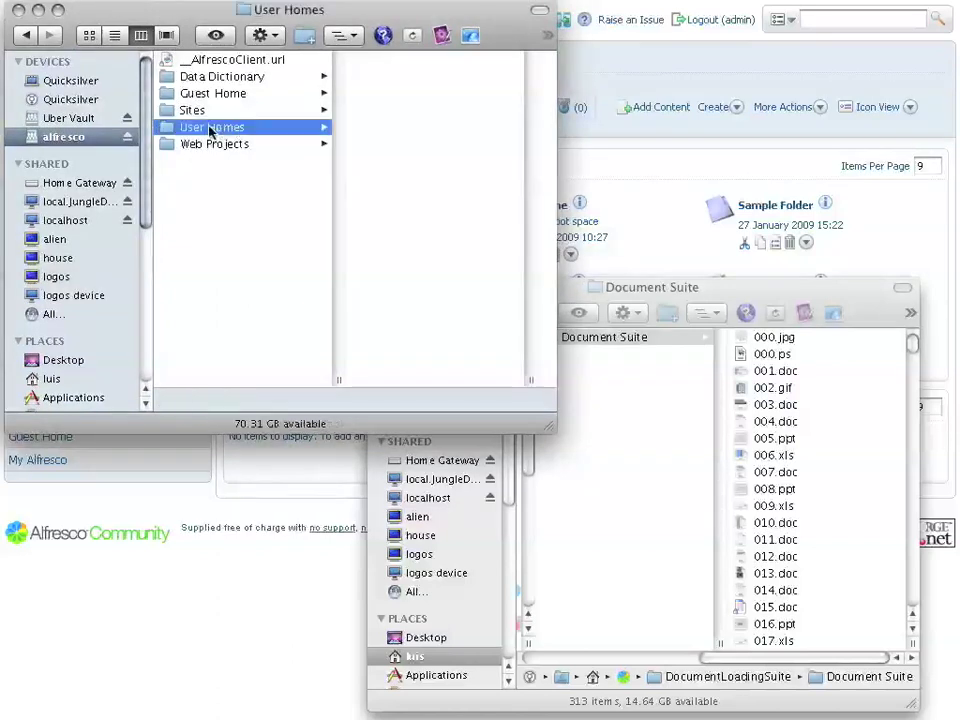
{"action": "left_click", "coordinate": [377, 94]}
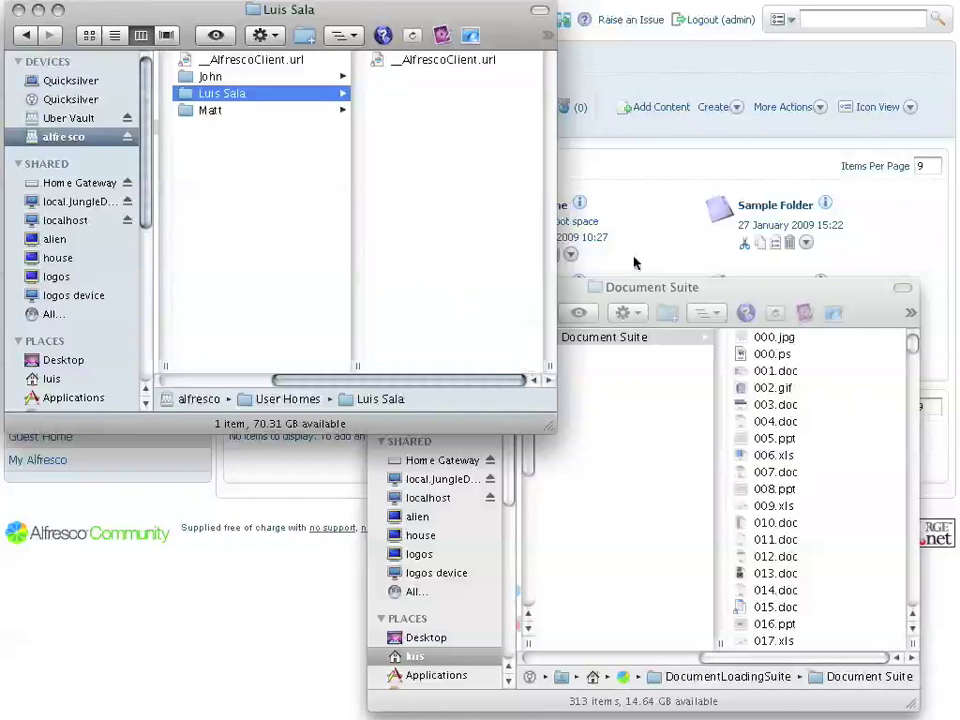
Drag 001.doc through 007.doc from Document Suite into the user's home folder, selecting 001.doc there
{"action": "left_click", "coordinate": [790, 297]}
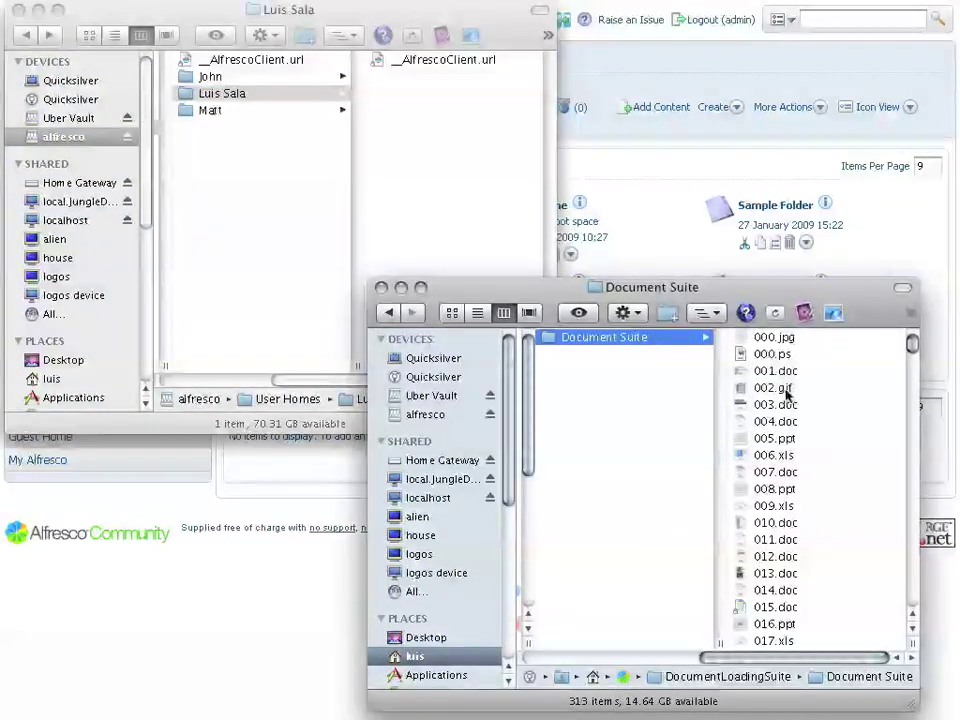
{"action": "left_click", "coordinate": [772, 372]}
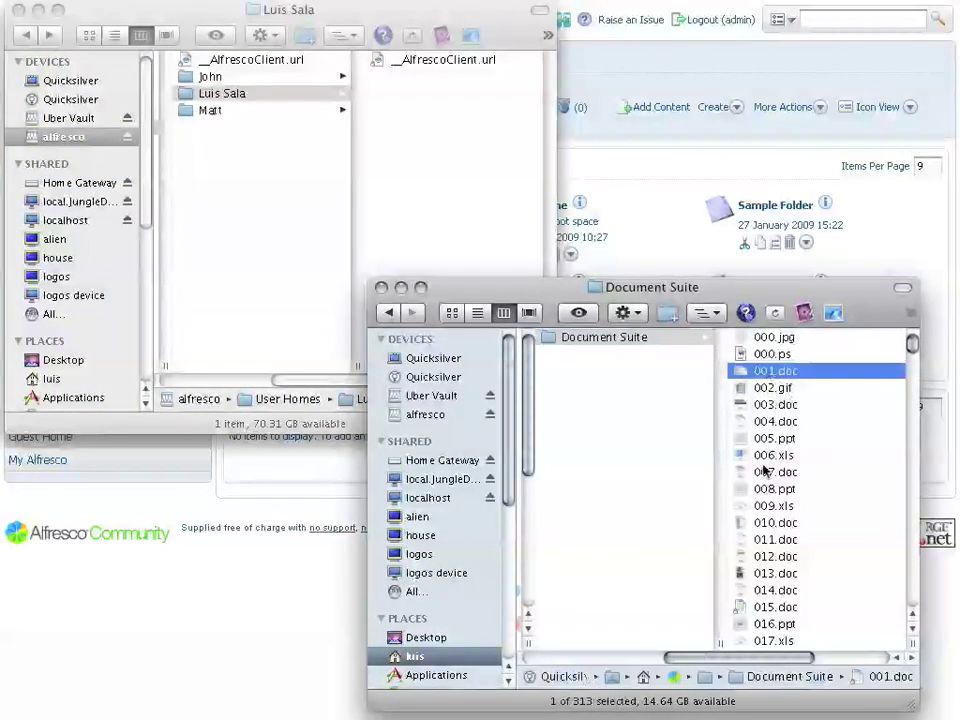
{"action": "left_click", "coordinate": [820, 472], "text": "shift"}
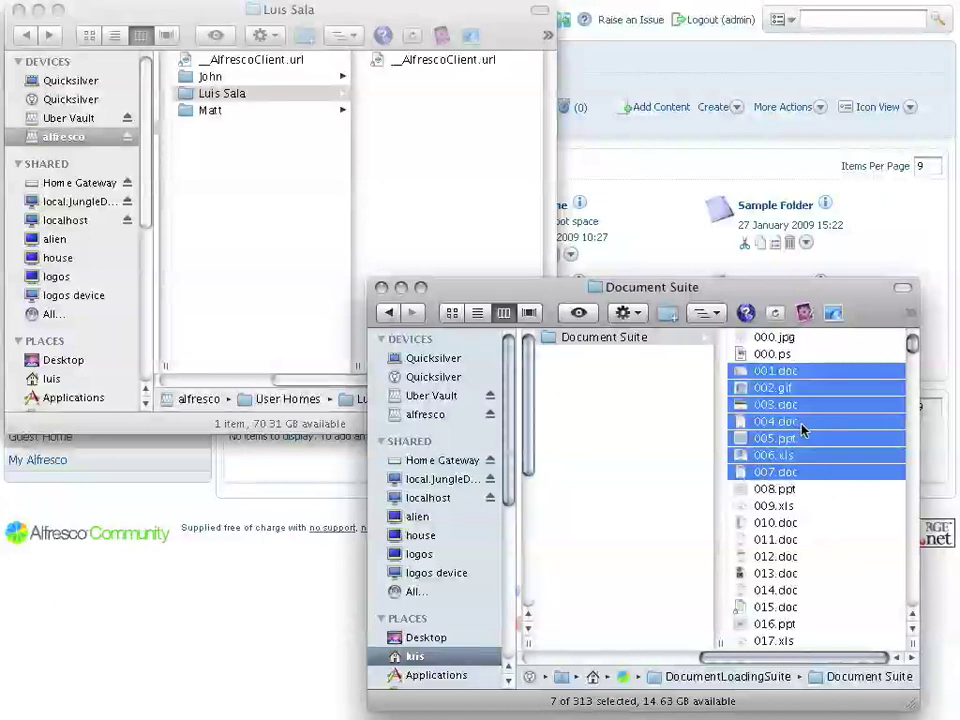
{"action": "left_click_drag", "start_coordinate": [806, 428], "coordinate": [459, 171]}
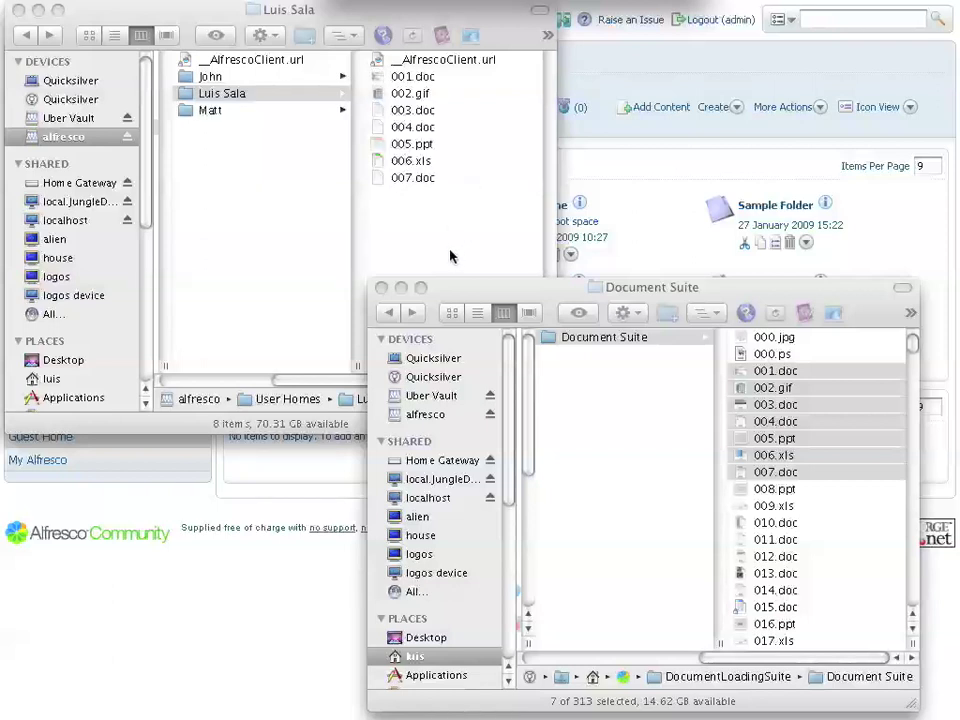
{"action": "left_click", "coordinate": [410, 78]}
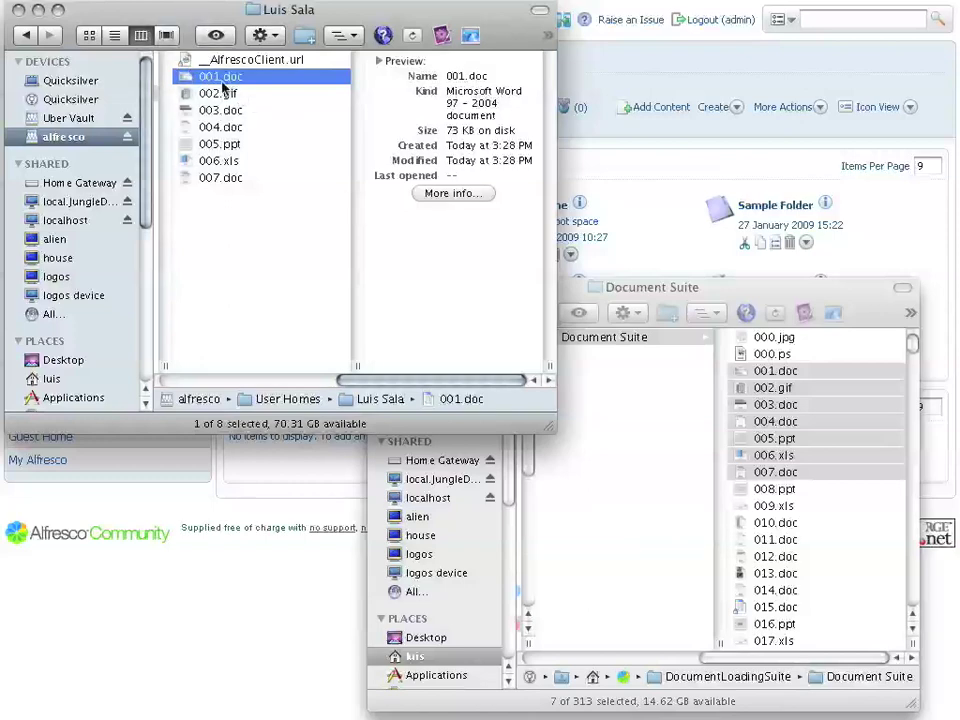
Add a short signed note after All Saints Sunday in 001.doc, then close it and hide Finder
{"action": "double_click", "coordinate": [221, 80]}
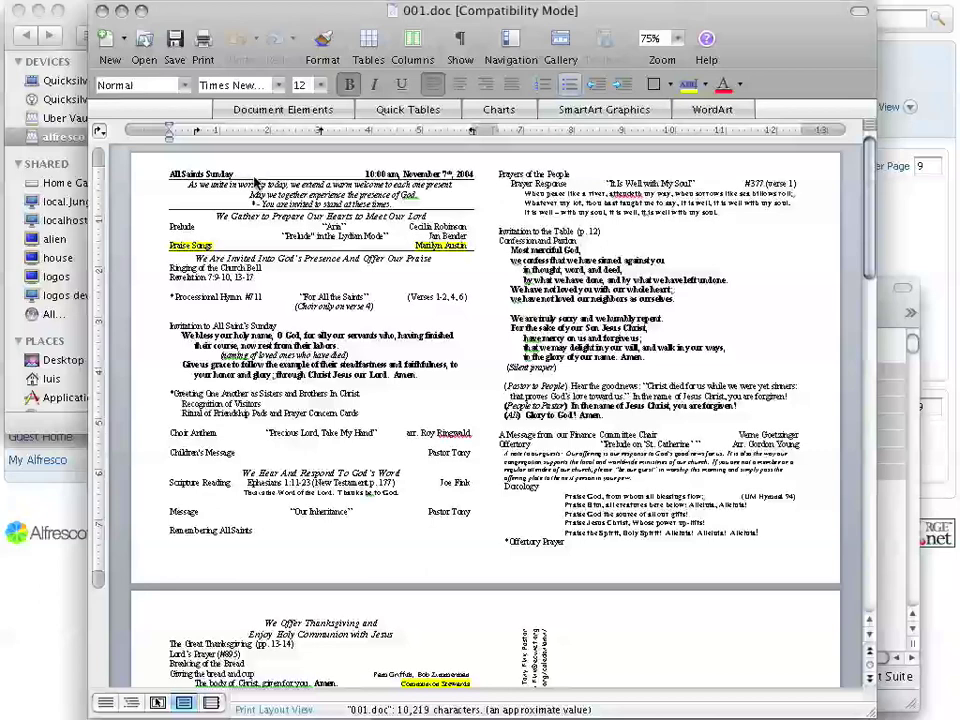
{"action": "left_click", "coordinate": [254, 176]}
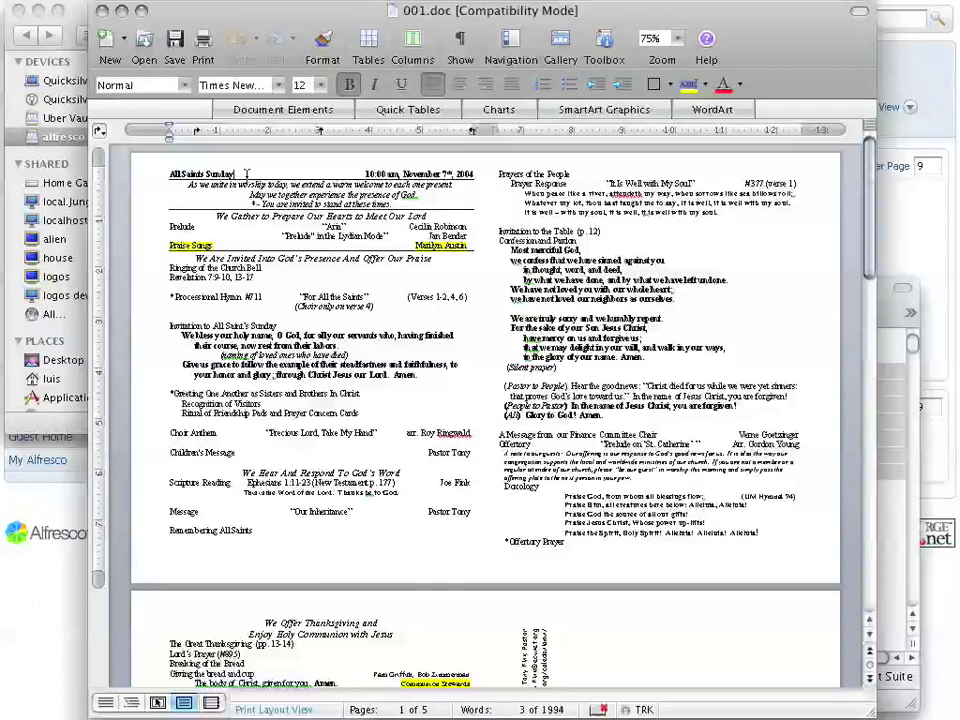
{"action": "type", "text": "Luis qua"}
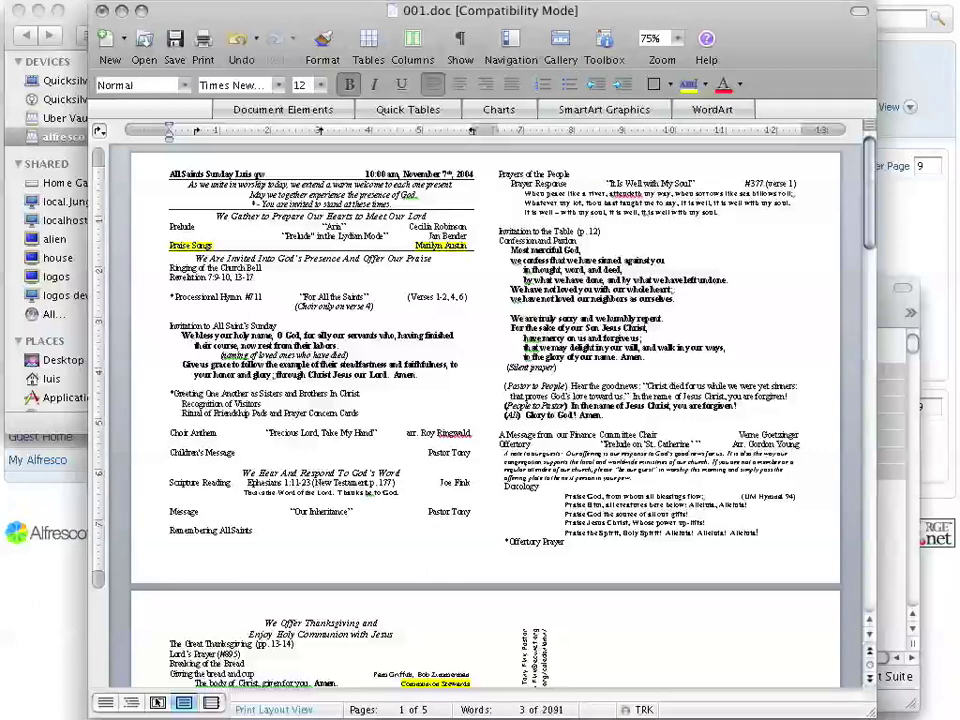
{"action": "type", "text": "s here"}
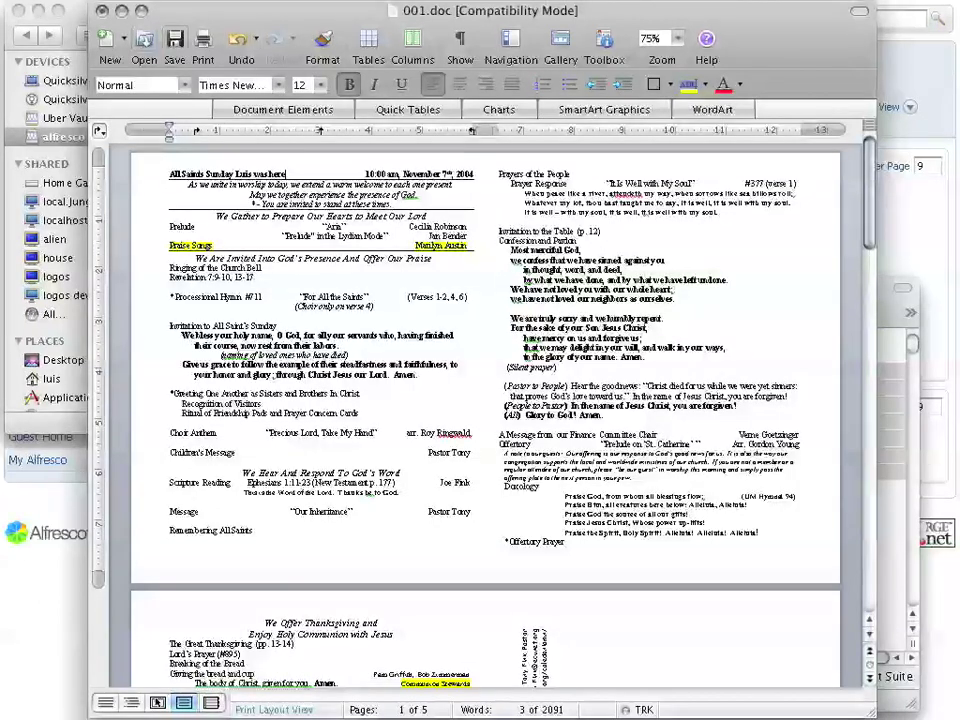
{"action": "key", "text": "super+h"}
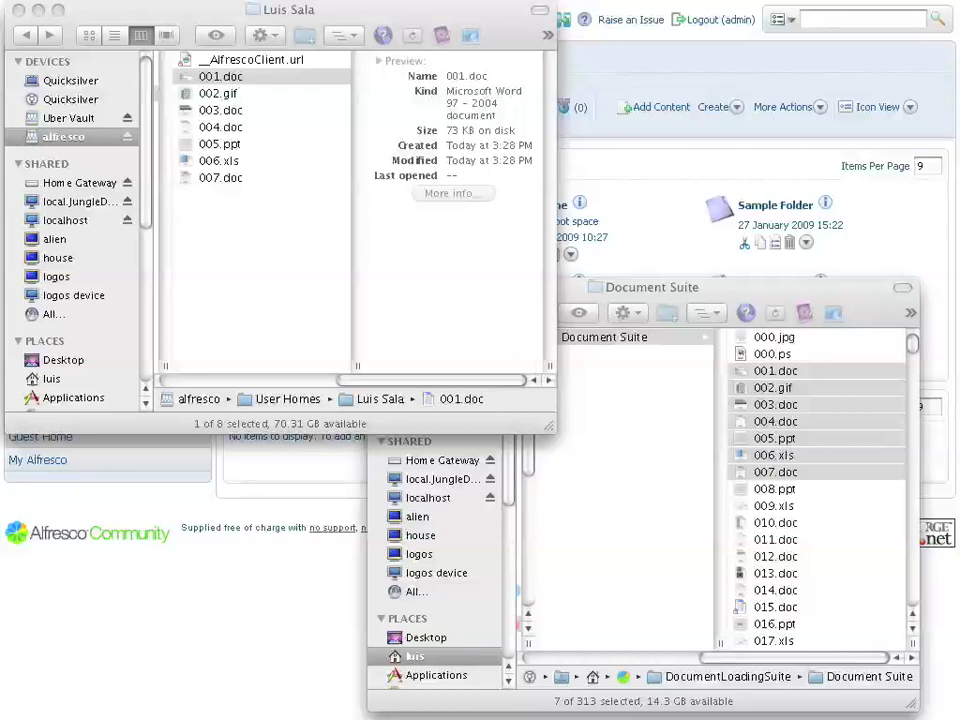
{"action": "key", "text": "super+h"}
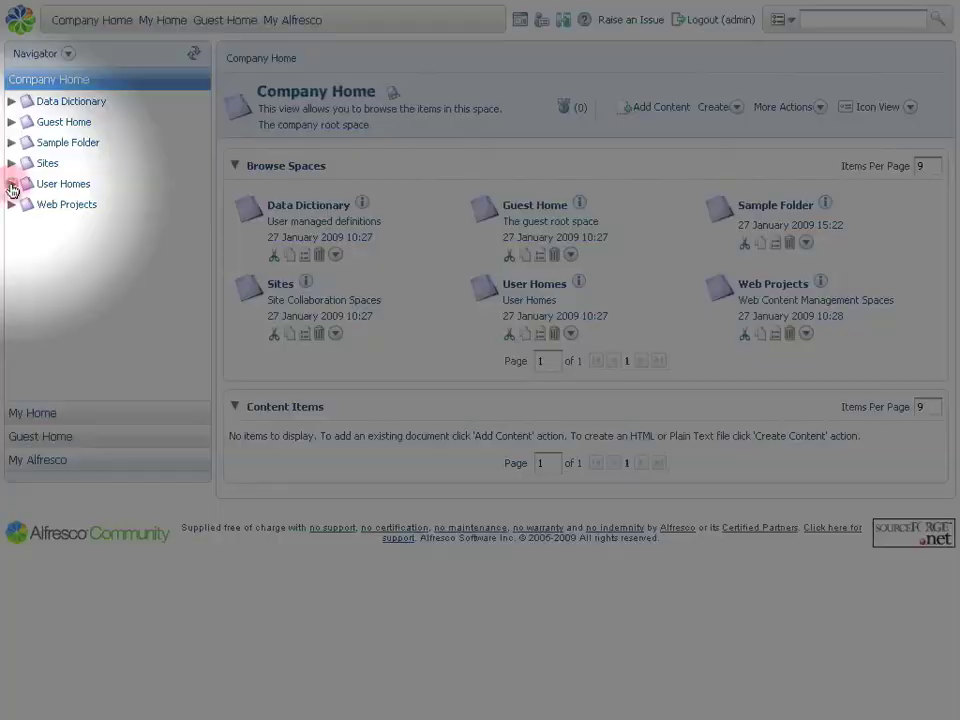
Expand User Homes and the user's folder in the space tree, then open My Home
{"action": "left_click", "coordinate": [12, 184]}
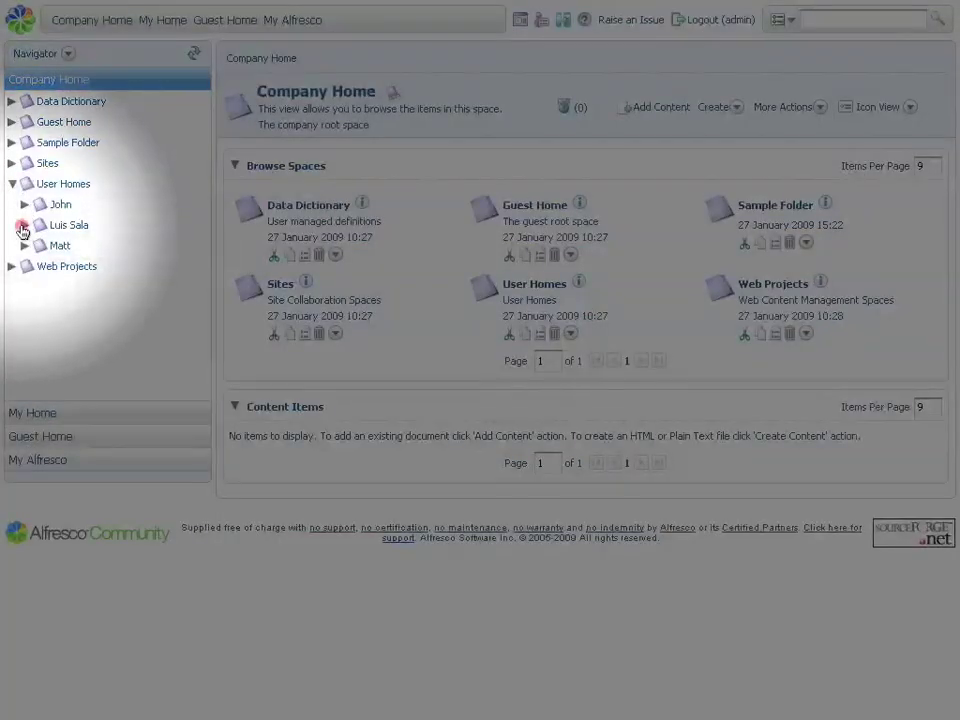
{"action": "left_click", "coordinate": [25, 226]}
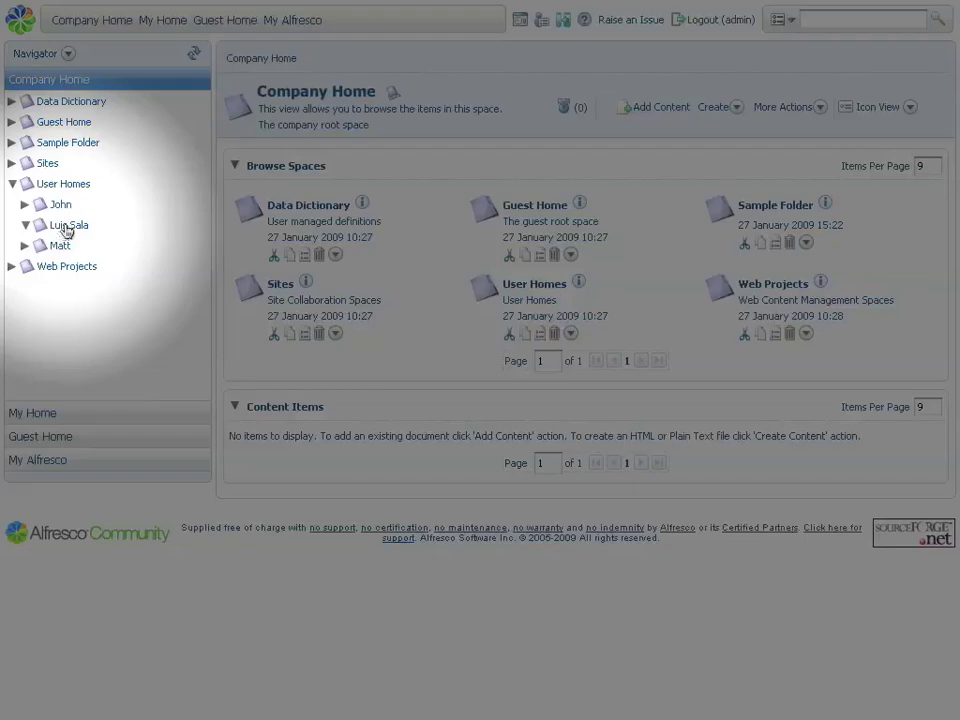
{"action": "left_click", "coordinate": [170, 24]}
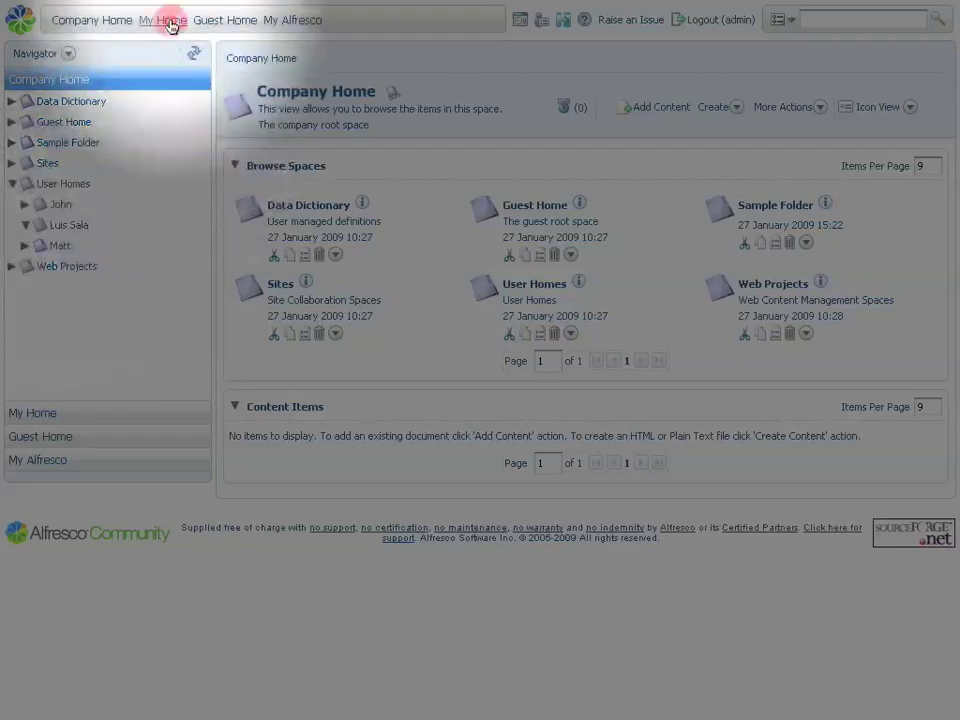